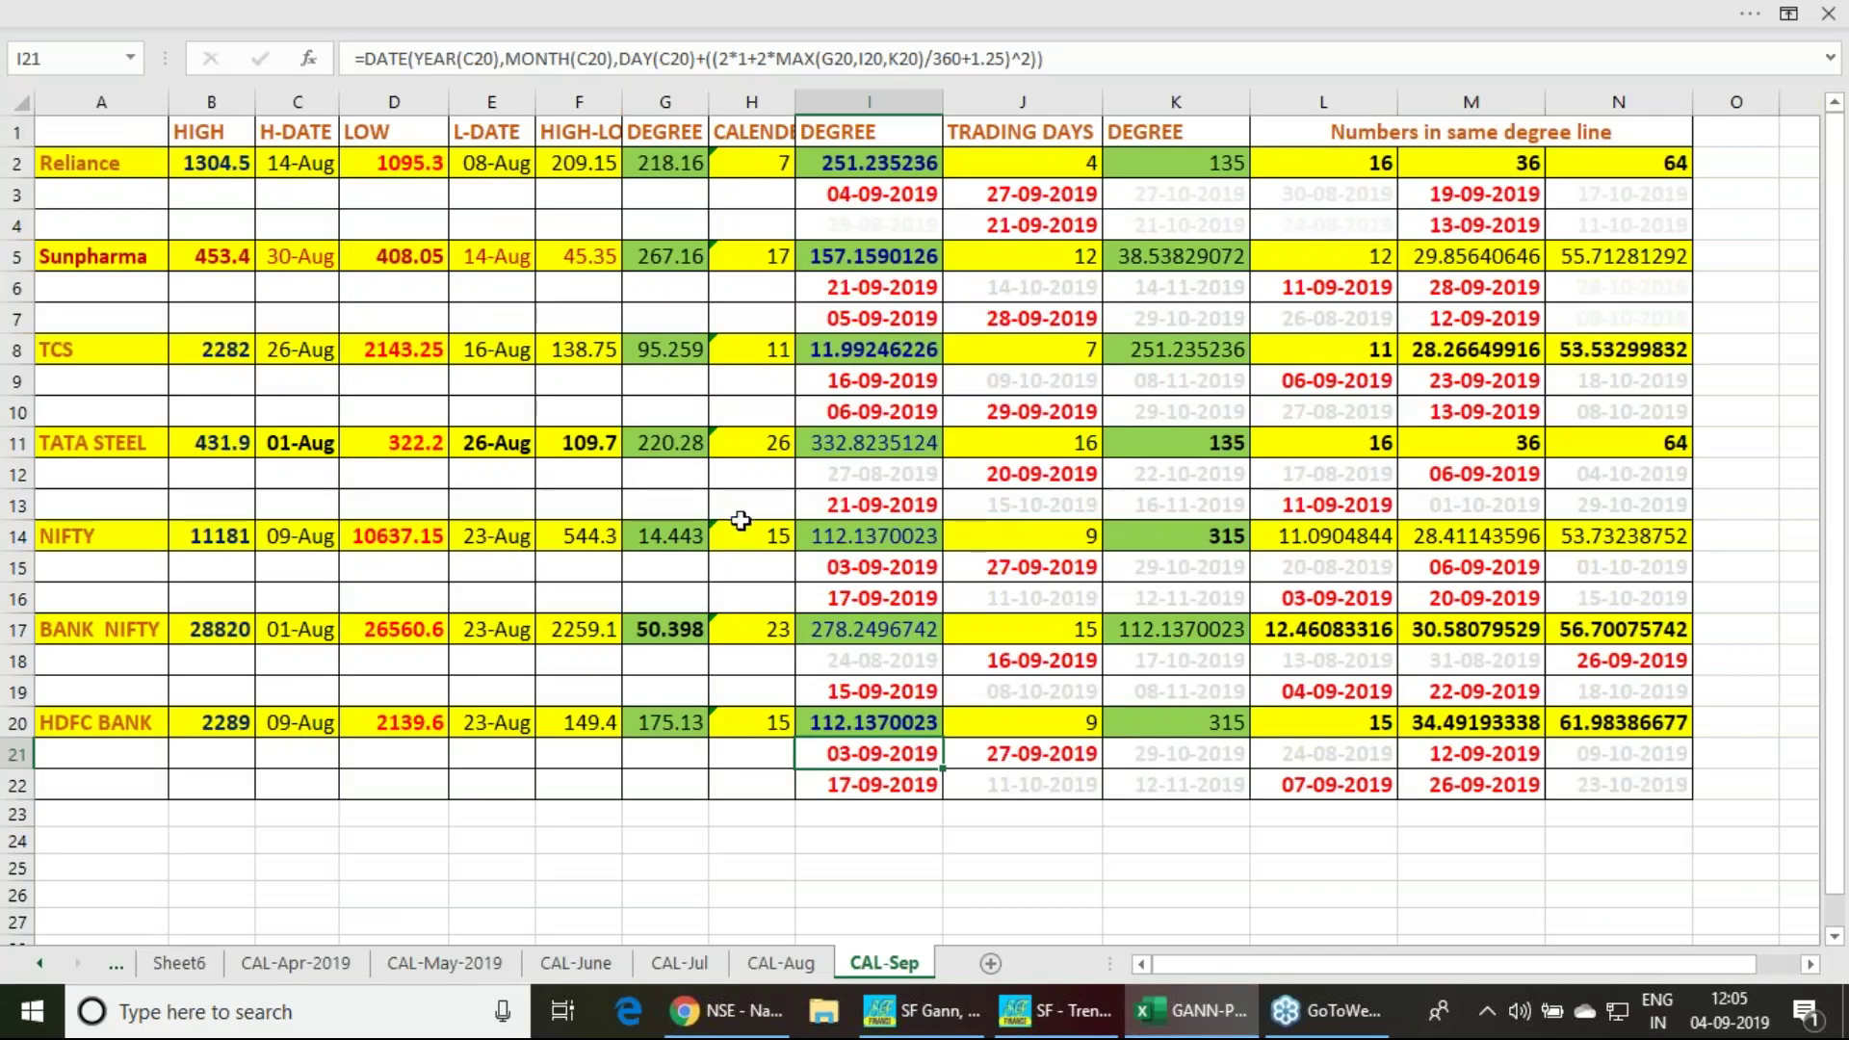
# Step: With the drawing pen, circle the 04-09-2019 dates for Reliance and BANK NIFTY and tick the NIFTY and HDFC BANK rows
pyautogui.click(1447, 100)
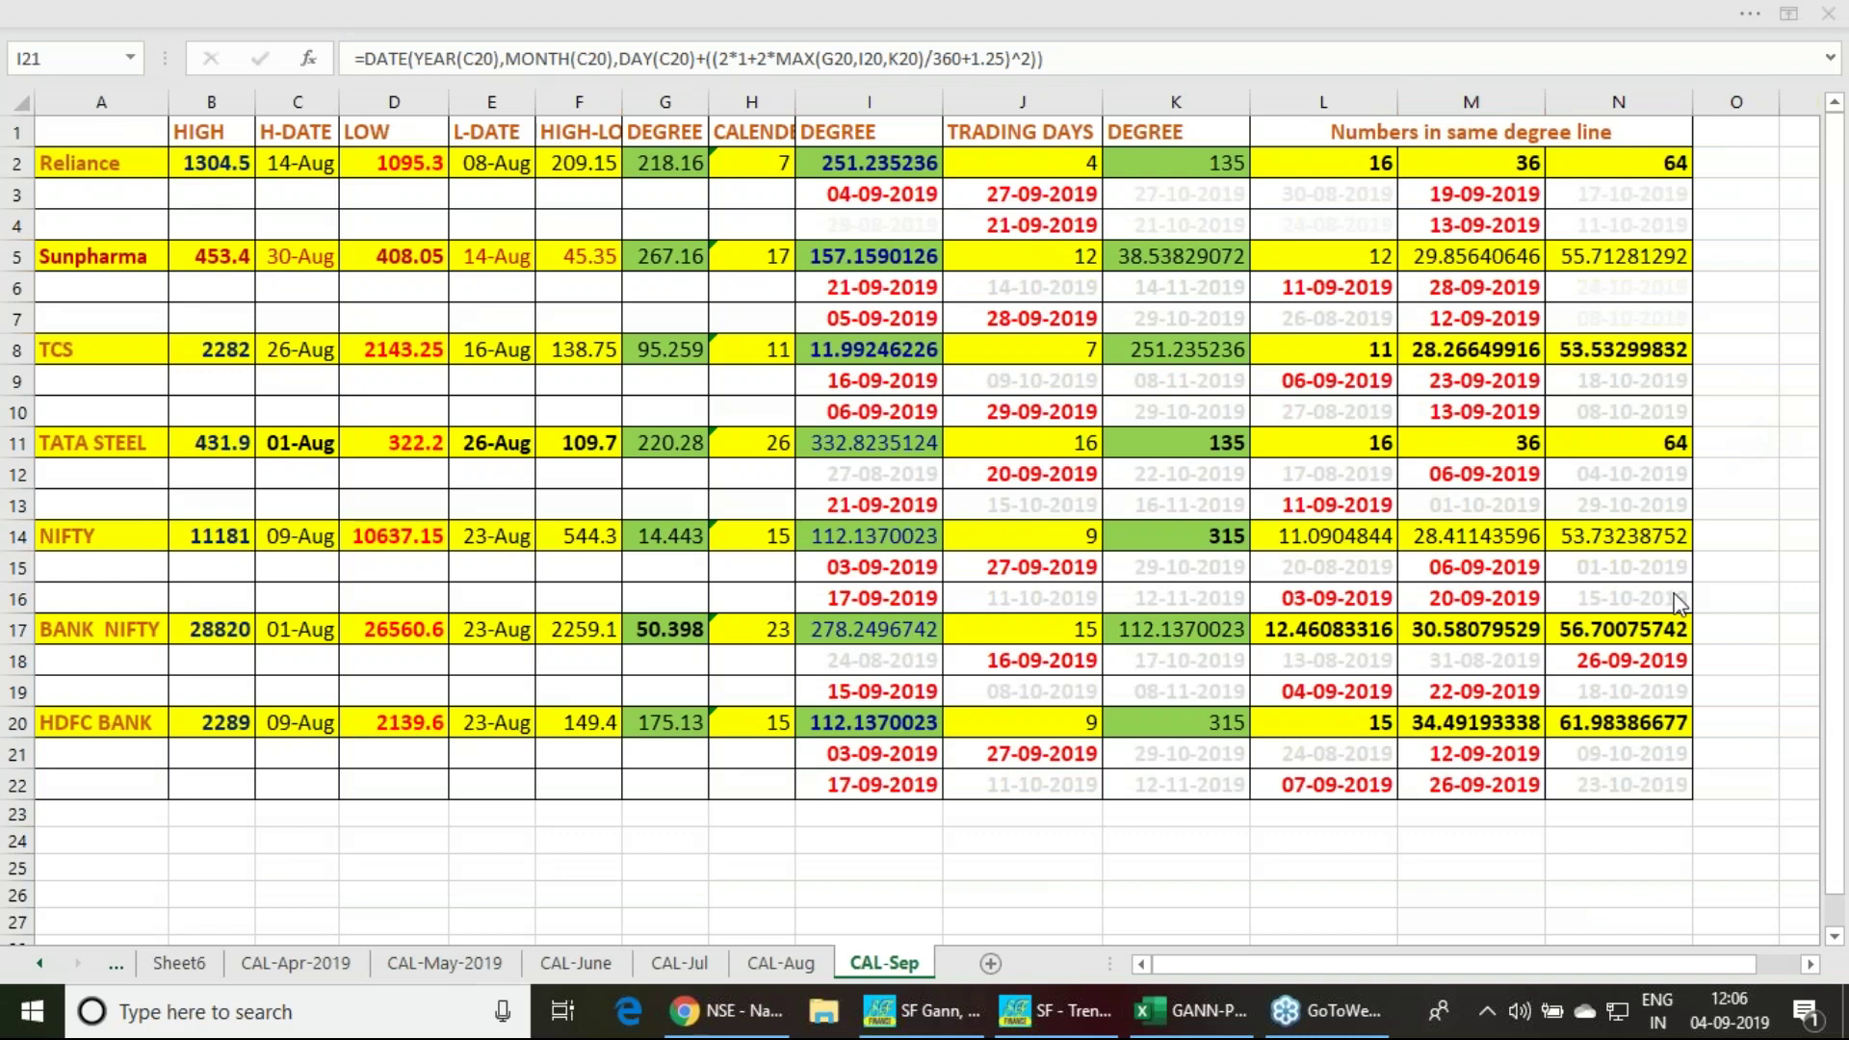
pyautogui.click(1658, 601)
pyautogui.click(926, 919)
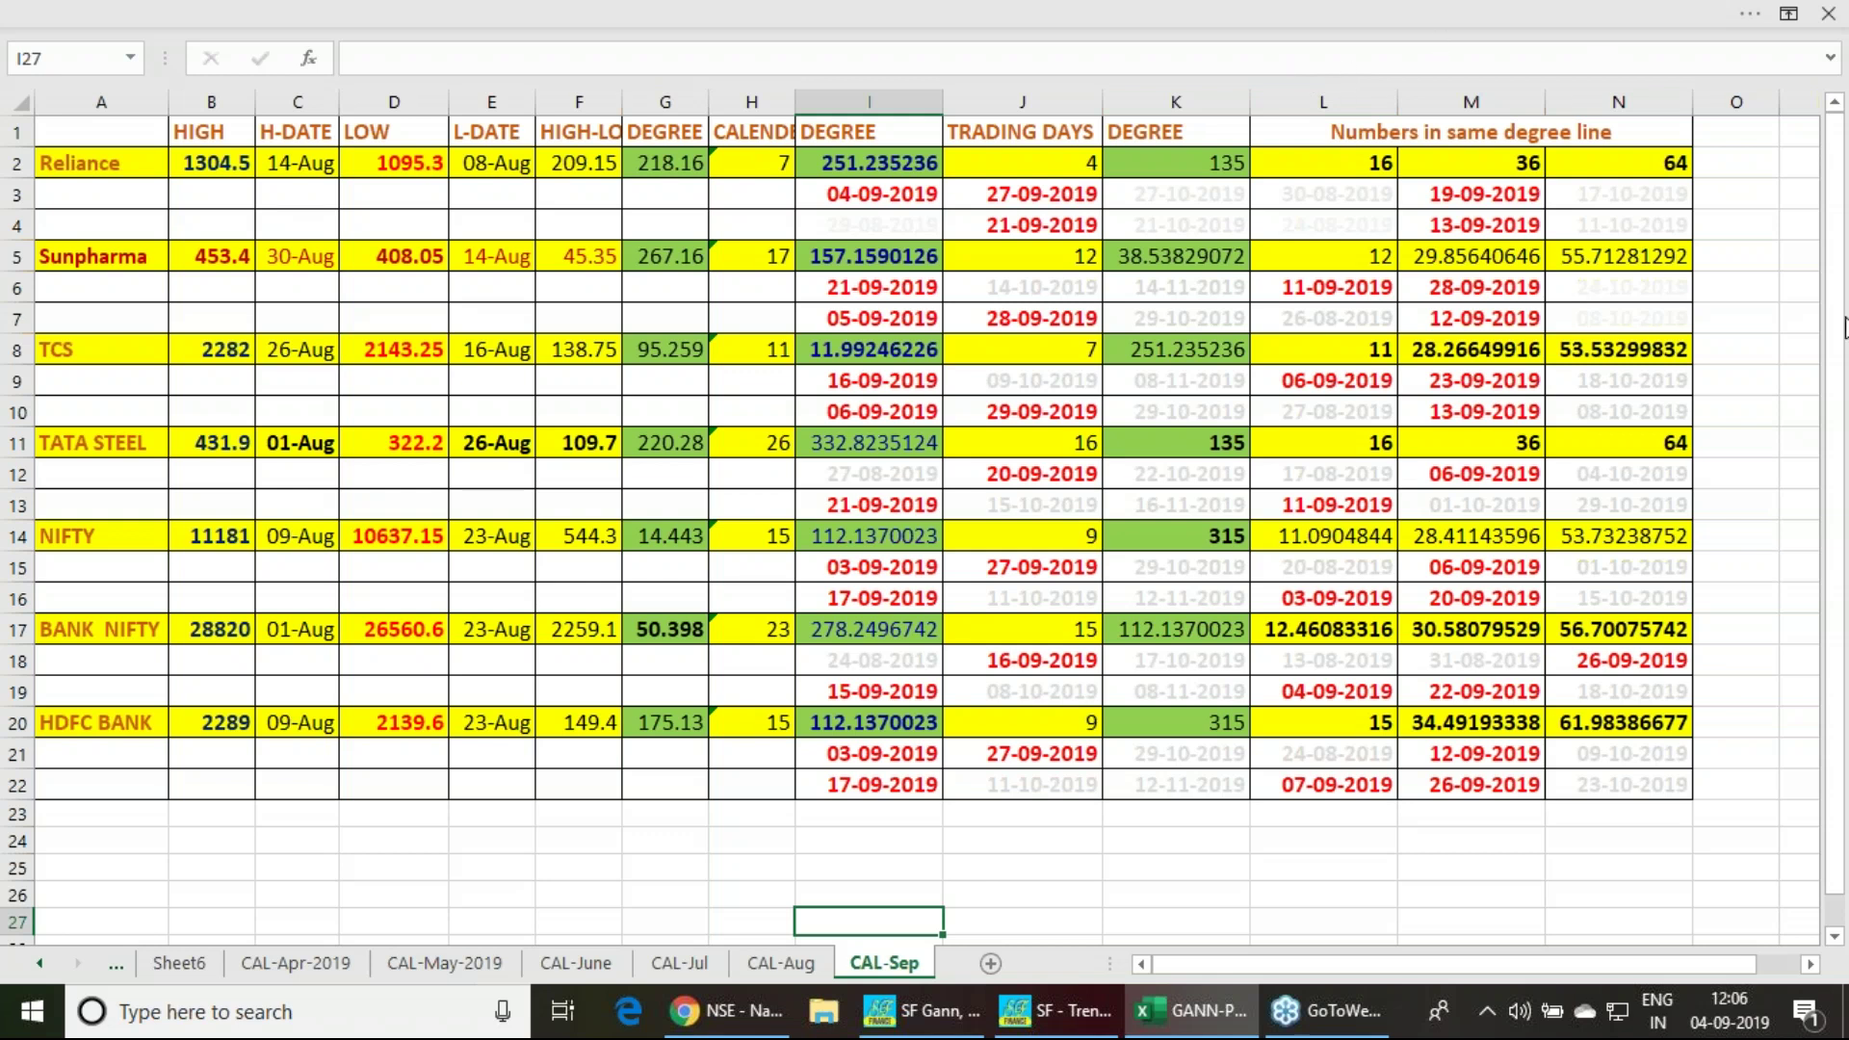
pyautogui.click(1825, 402)
pyautogui.click(1680, 469)
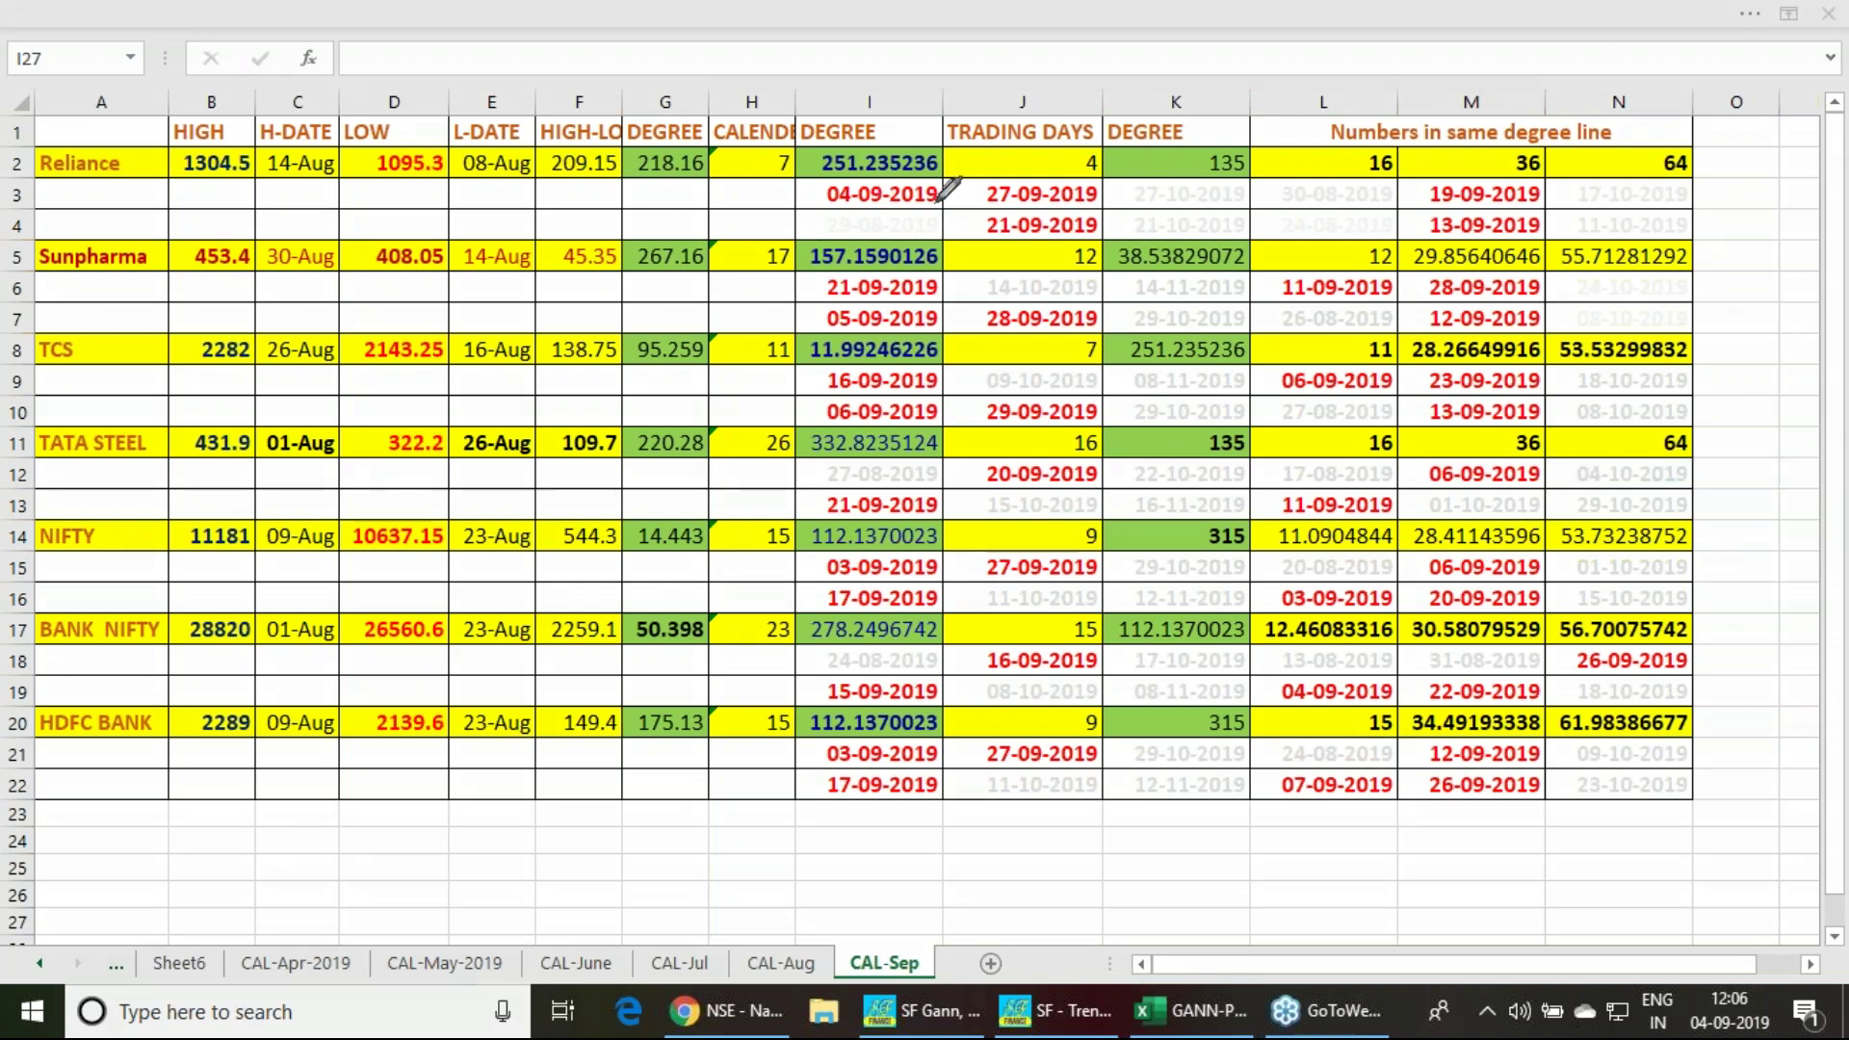
pyautogui.moveTo(930, 200)
pyautogui.mouseDown()
pyautogui.moveTo(814, 183)
pyautogui.moveTo(925, 156)
pyautogui.moveTo(939, 181)
pyautogui.mouseUp()
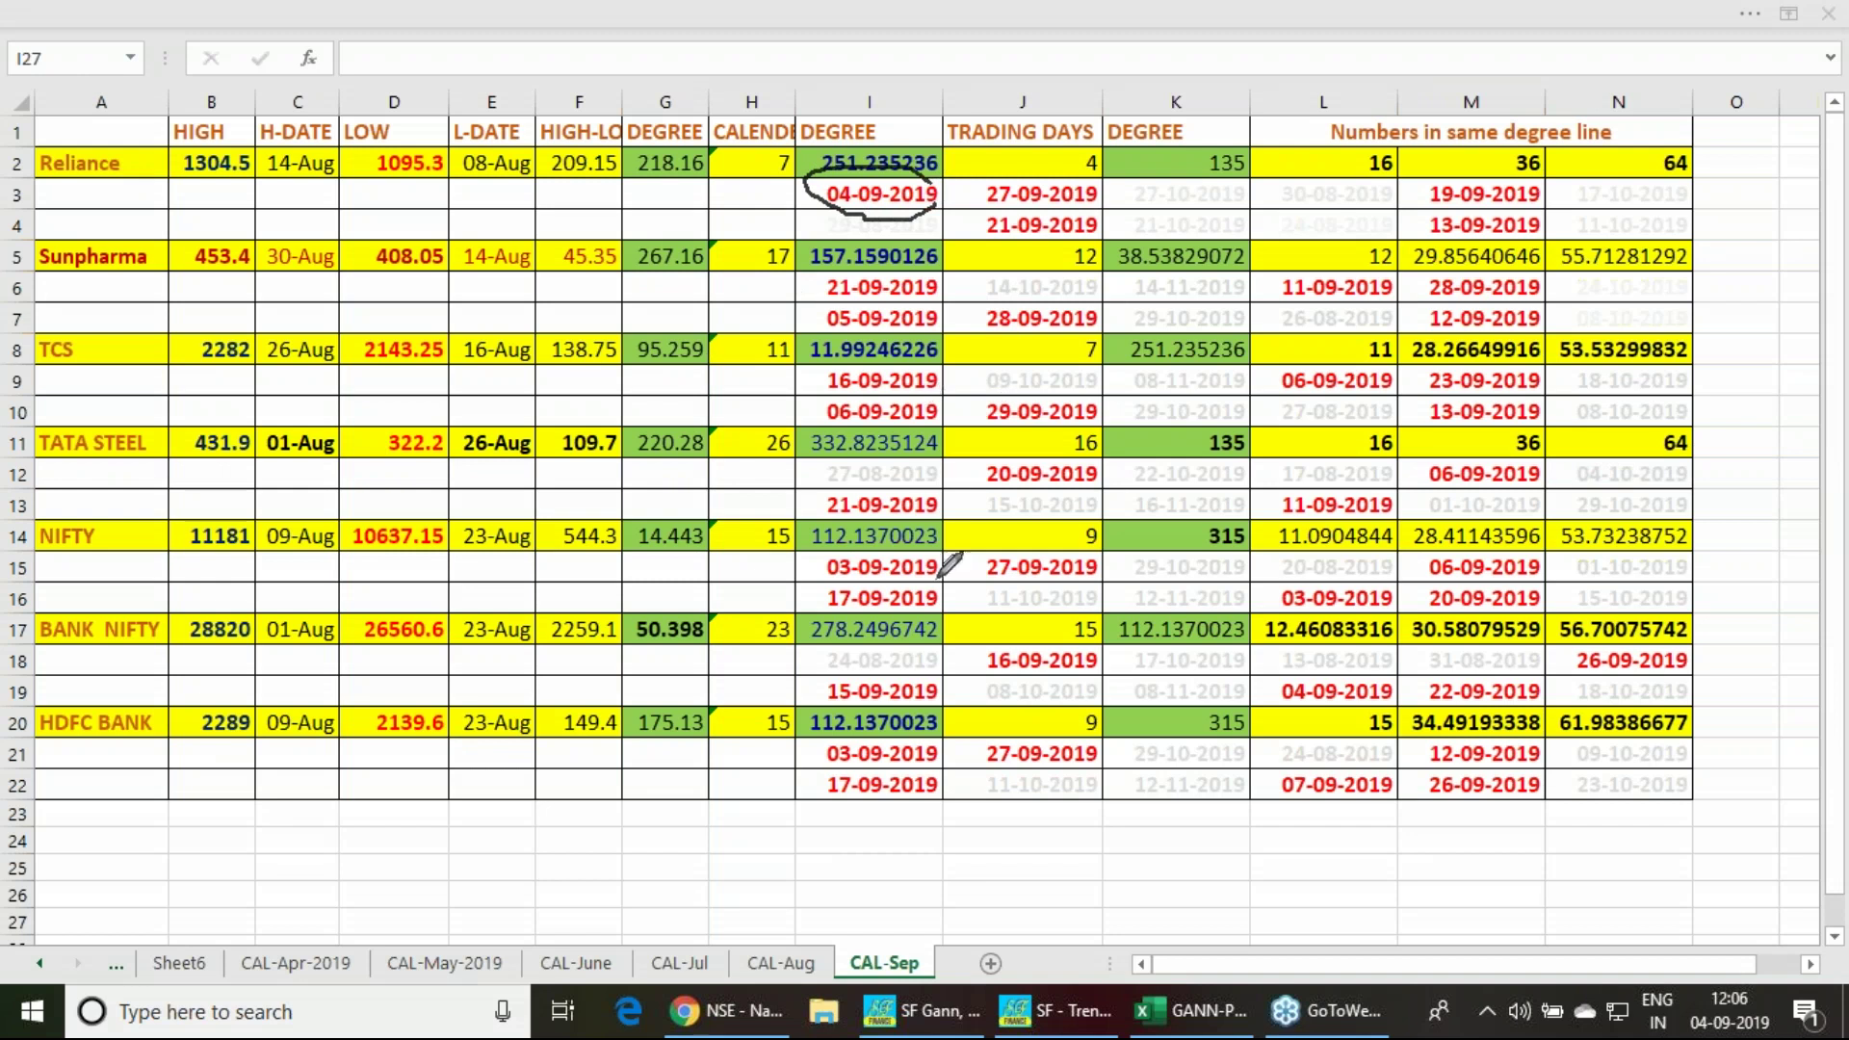
pyautogui.moveTo(784, 561); pyautogui.dragTo(830, 541)
pyautogui.moveTo(1363, 714)
pyautogui.mouseDown()
pyautogui.moveTo(1283, 700)
pyautogui.moveTo(1333, 639)
pyautogui.moveTo(1417, 674)
pyautogui.moveTo(1348, 715)
pyautogui.mouseUp()
pyautogui.moveTo(766, 749)
pyautogui.mouseDown()
pyautogui.moveTo(791, 757)
pyautogui.moveTo(830, 712)
pyautogui.mouseUp()
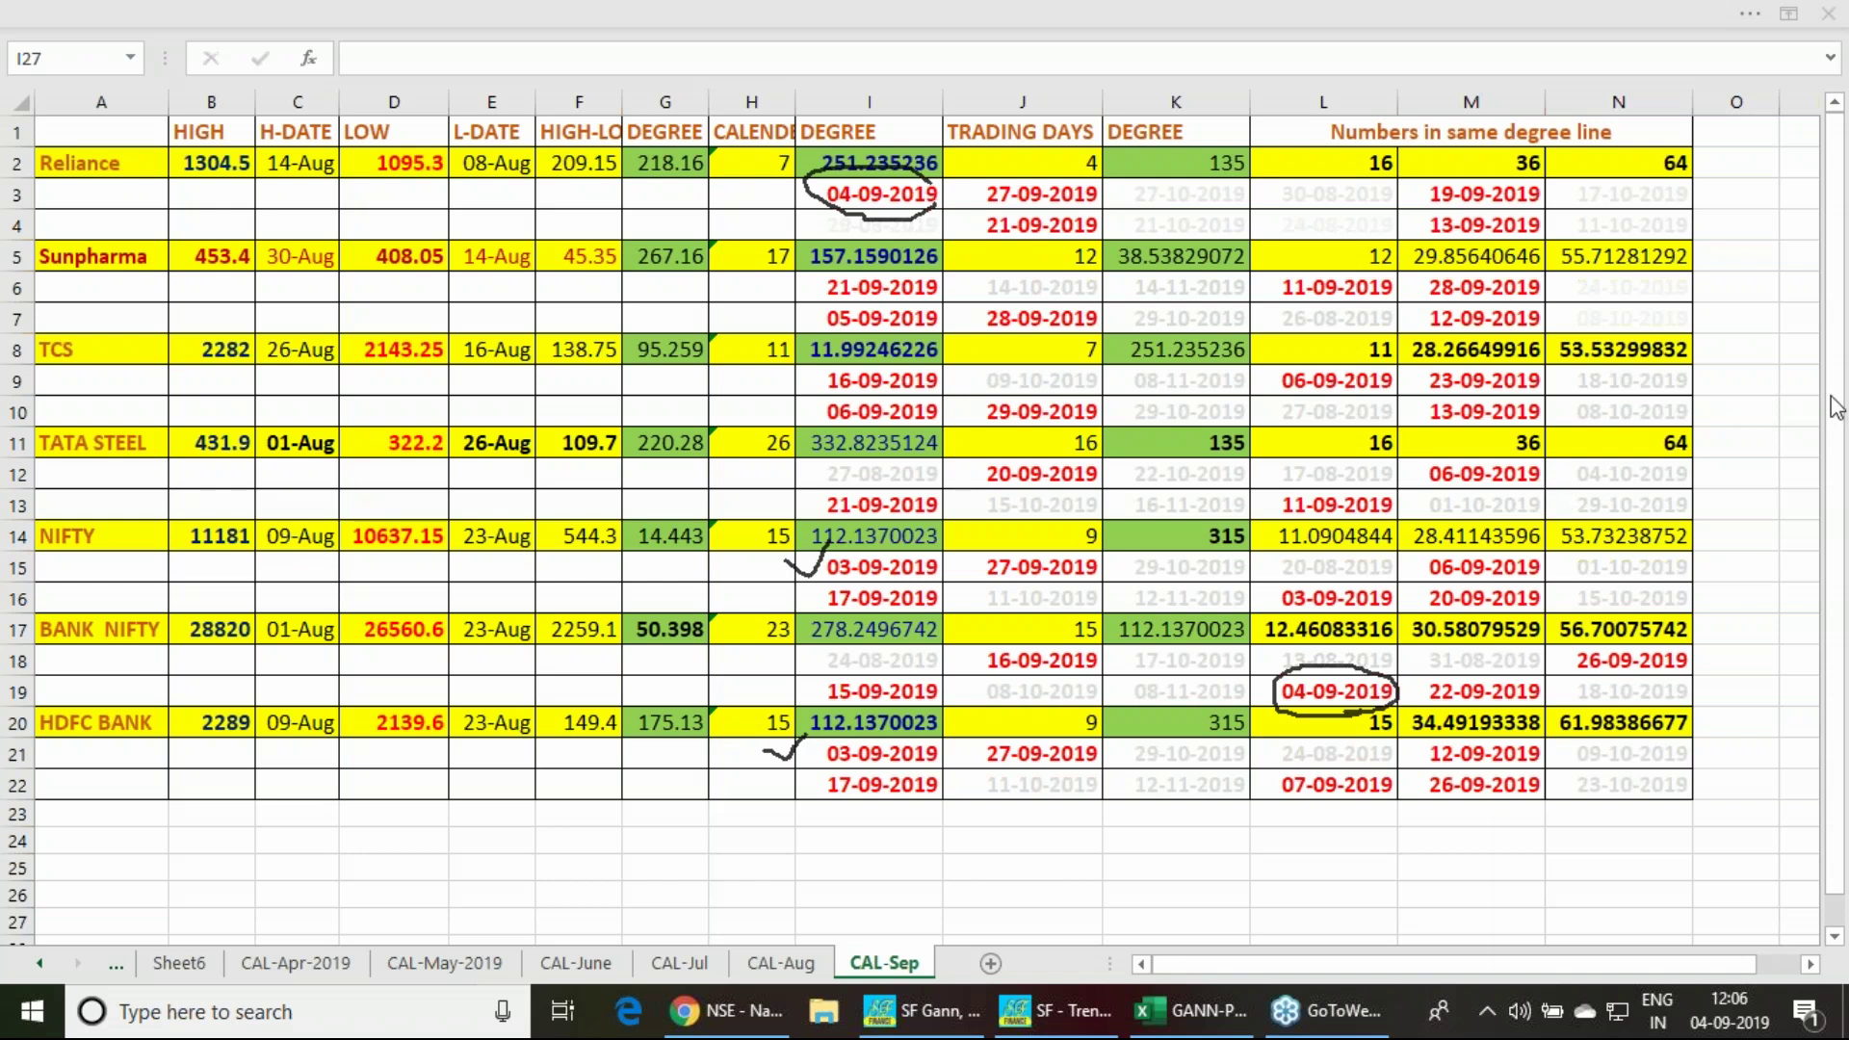
pyautogui.click(1700, 589)
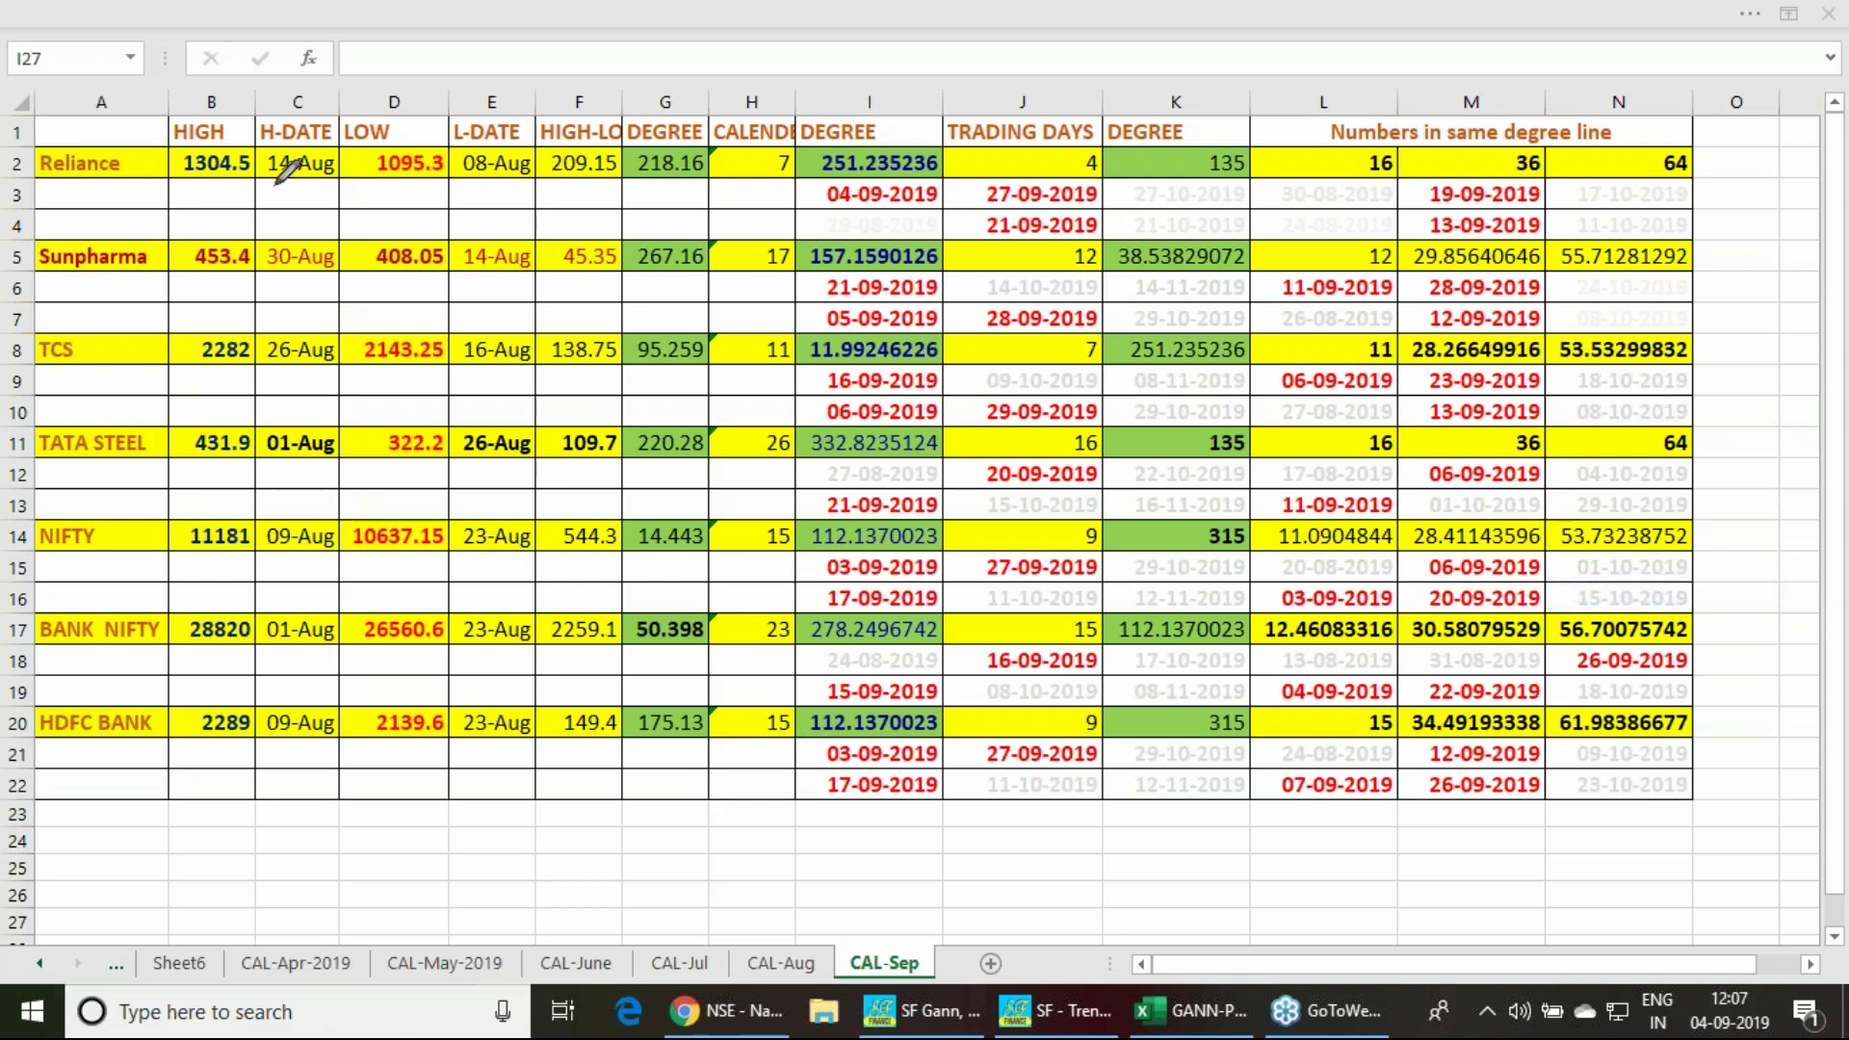
# Step: Mark Reliance's high, low and high-low difference with the pen
pyautogui.moveTo(225, 188); pyautogui.dragTo(245, 172)
pyautogui.moveTo(398, 186); pyautogui.dragTo(424, 162)
pyautogui.moveTo(560, 192); pyautogui.dragTo(588, 194)
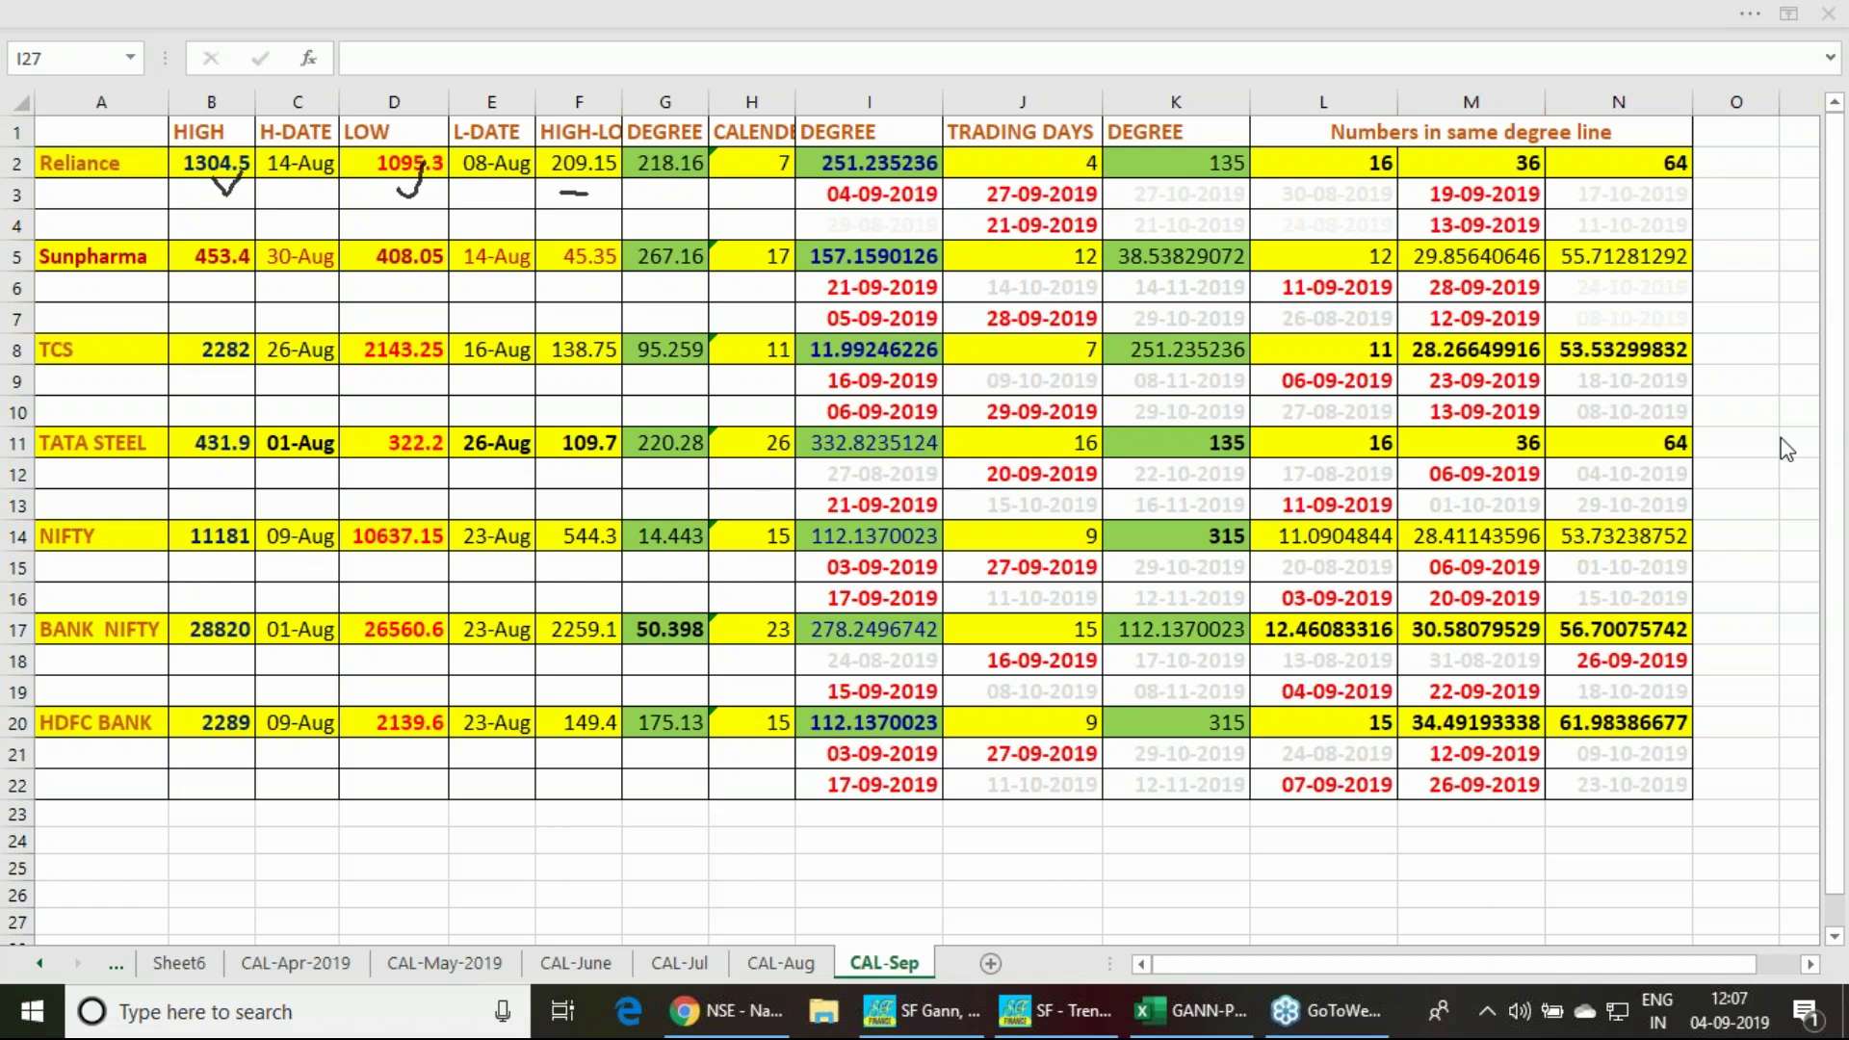
# Step: Fit the CALENDER DAYS and TRADING DAYS columns to their contents and clear the pen marks
pyautogui.doubleClick(795, 102)
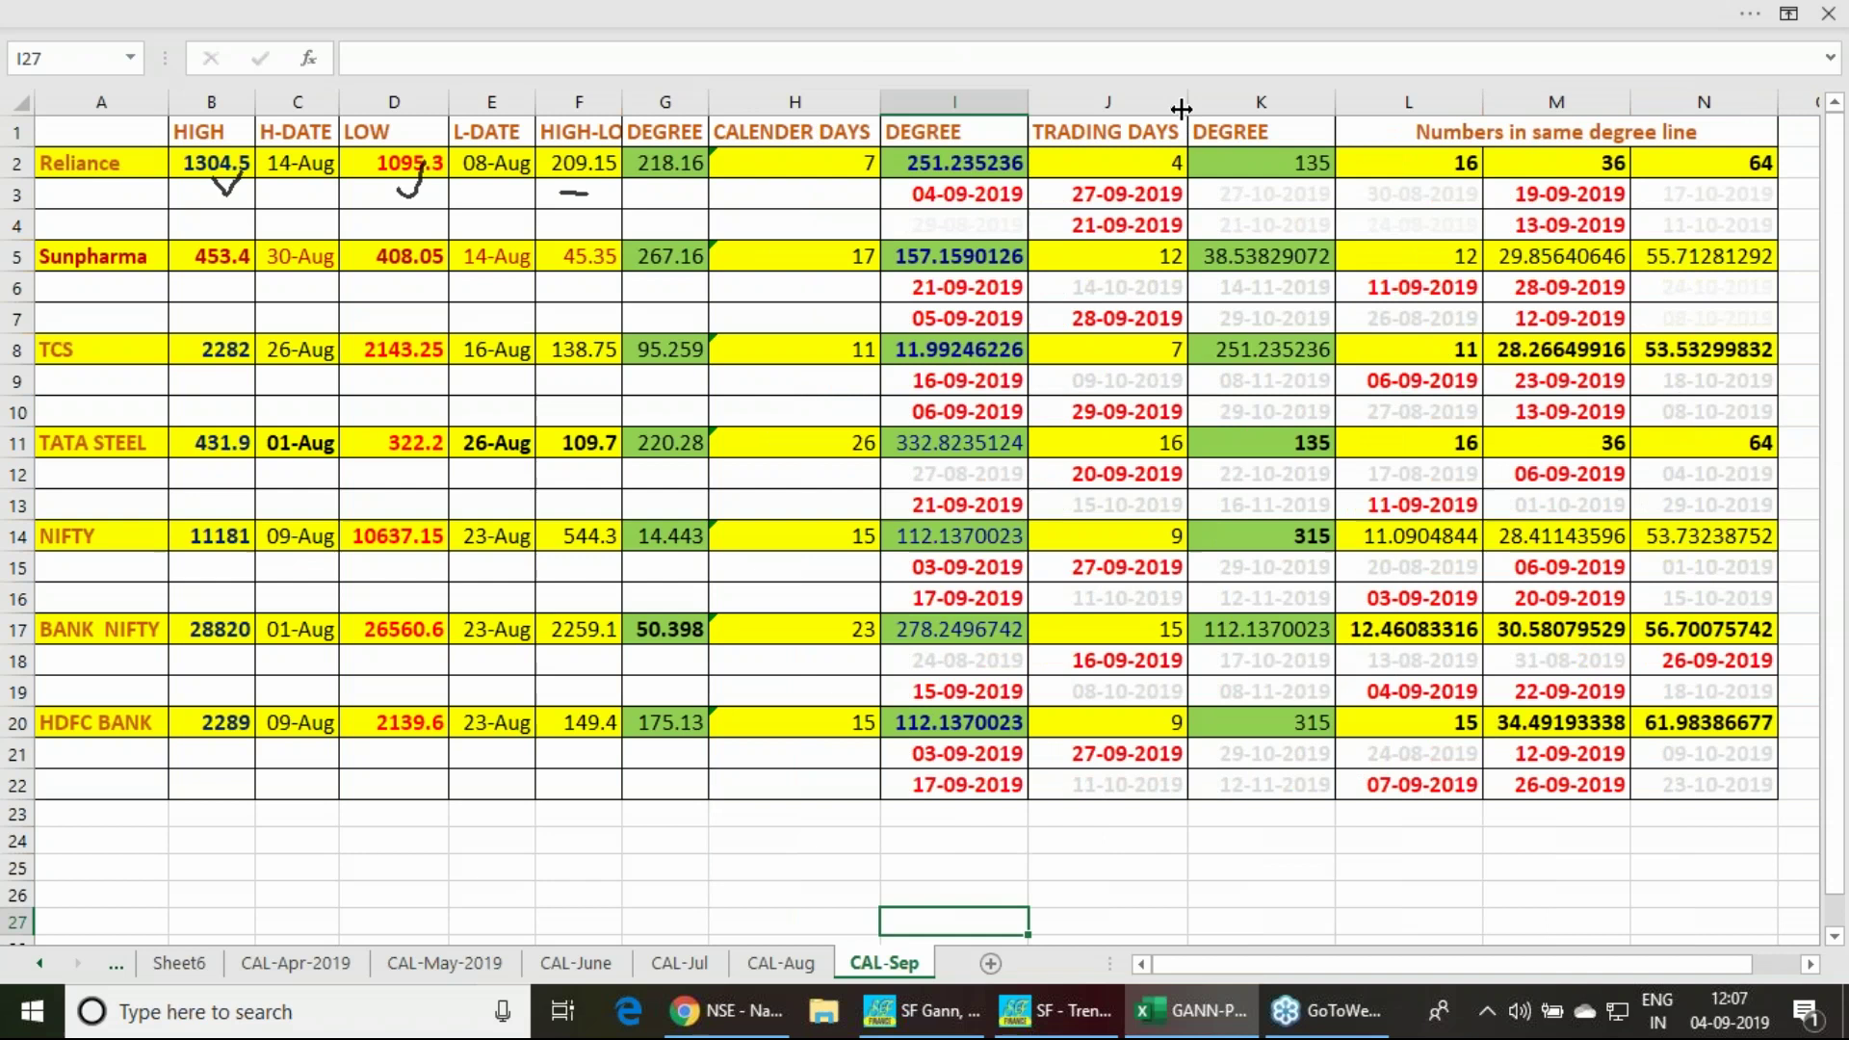
pyautogui.doubleClick(1186, 102)
pyautogui.click(1835, 405)
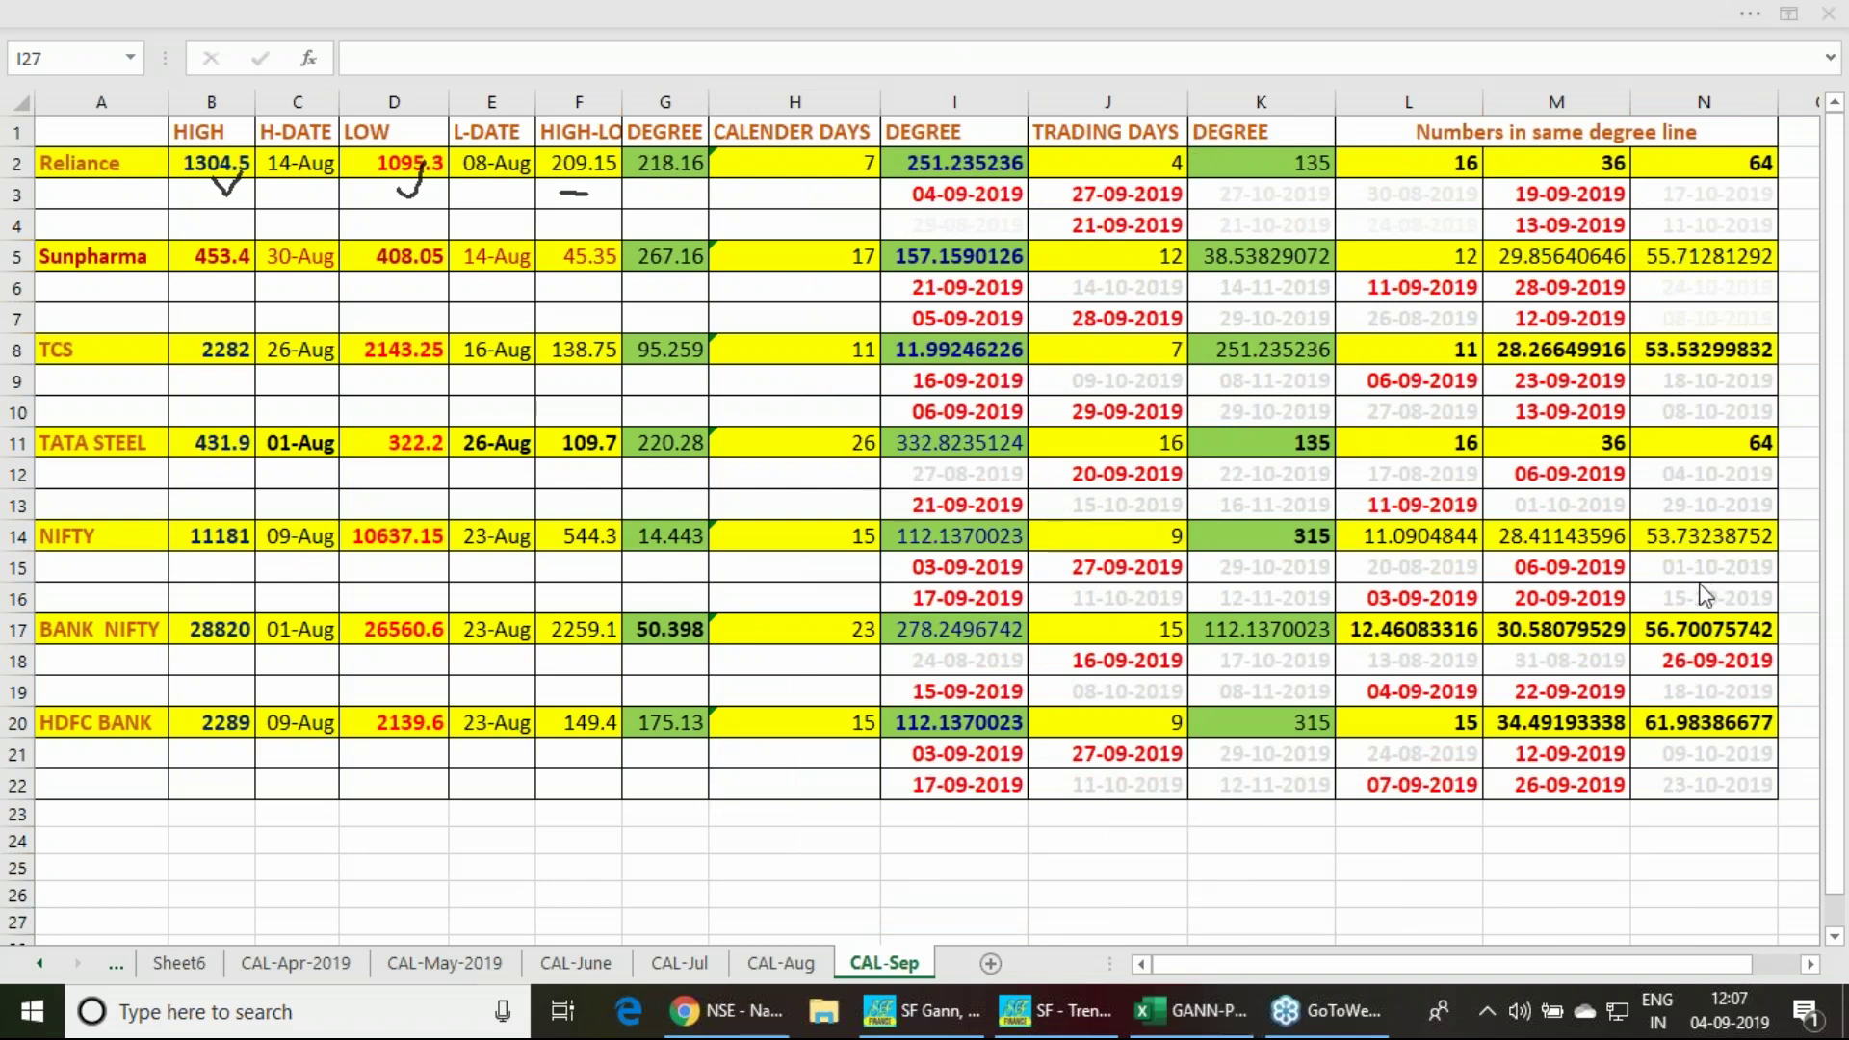
pyautogui.click(1698, 591)
# Step: Mark the September dates of Reliance, Sunpharma and NIFTY in the first degree column and write "+ve" and "-ve" below the table
pyautogui.moveTo(569, 834); pyautogui.dragTo(584, 834)
pyautogui.moveTo(1026, 202)
pyautogui.mouseDown()
pyautogui.moveTo(977, 224)
pyautogui.moveTo(897, 198)
pyautogui.moveTo(977, 144)
pyautogui.moveTo(1045, 181)
pyautogui.mouseUp()
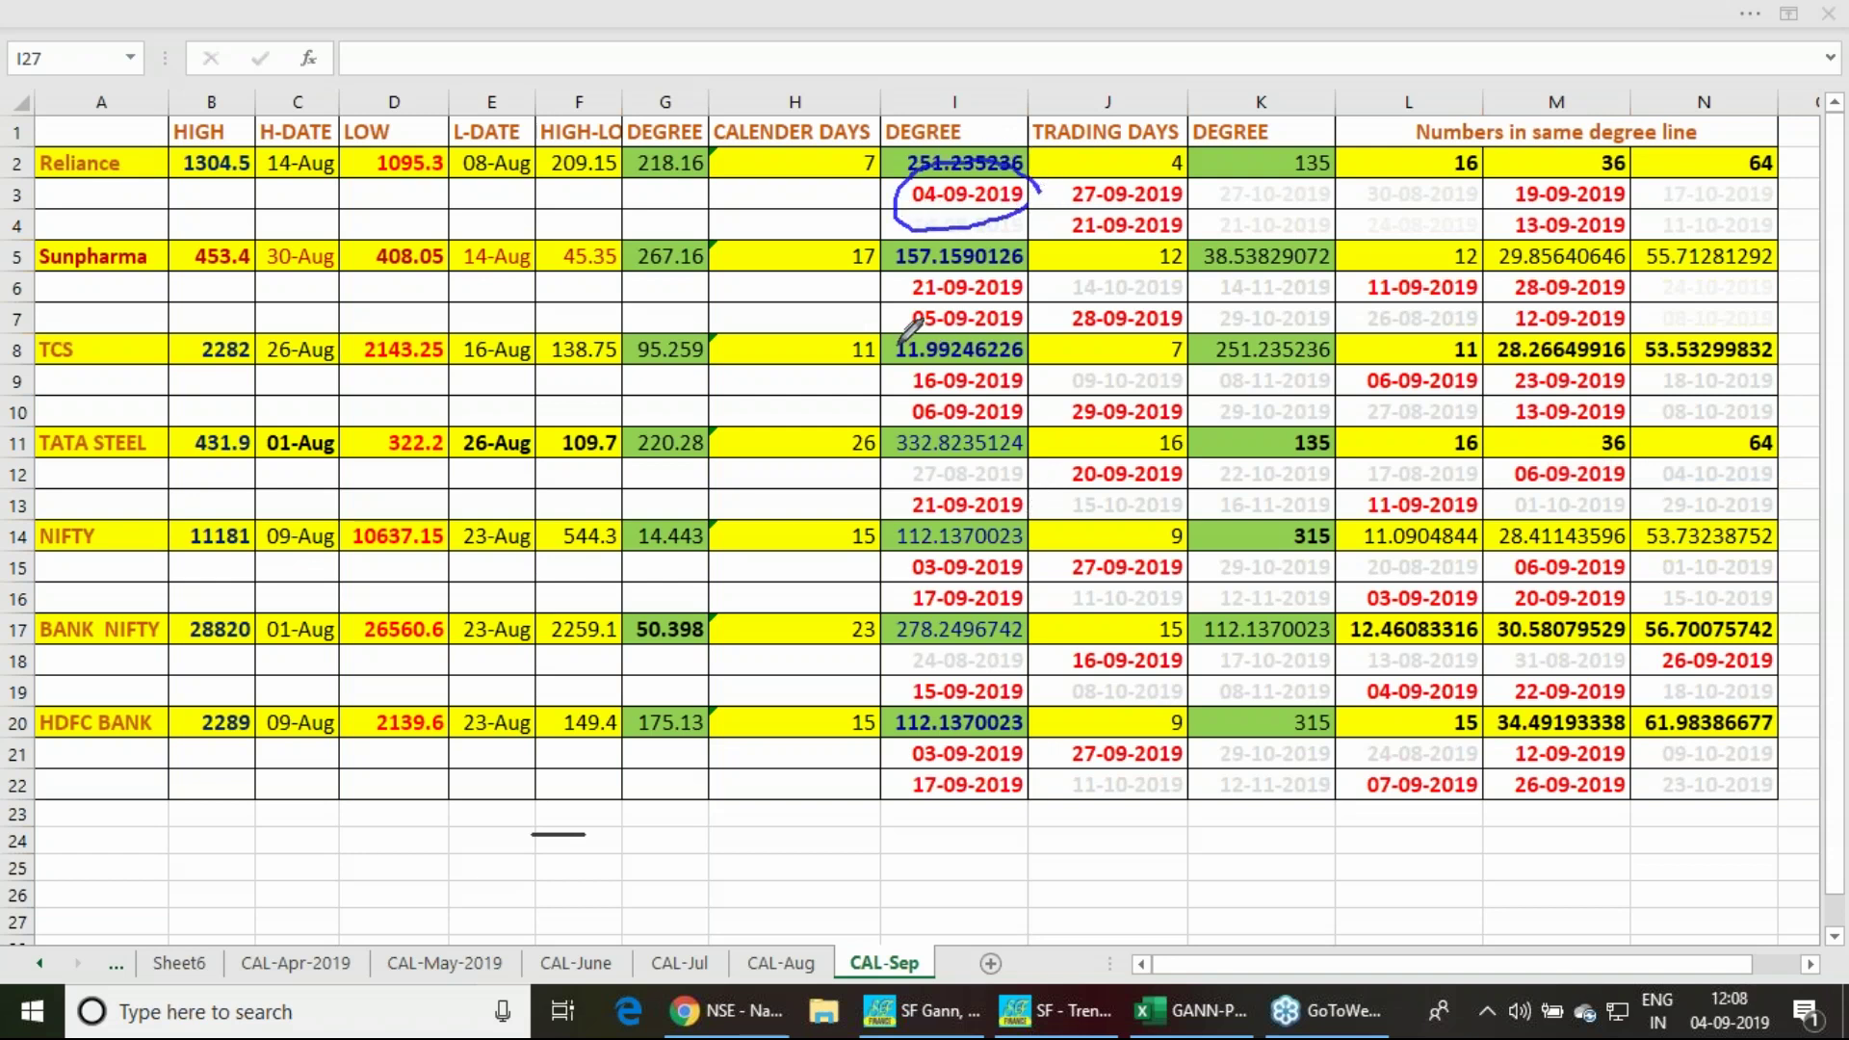
pyautogui.moveTo(879, 318); pyautogui.dragTo(900, 314)
pyautogui.moveTo(997, 551); pyautogui.dragTo(1035, 535)
pyautogui.moveTo(1050, 848)
pyautogui.mouseDown()
pyautogui.moveTo(1167, 858)
pyautogui.moveTo(1228, 824)
pyautogui.mouseUp()
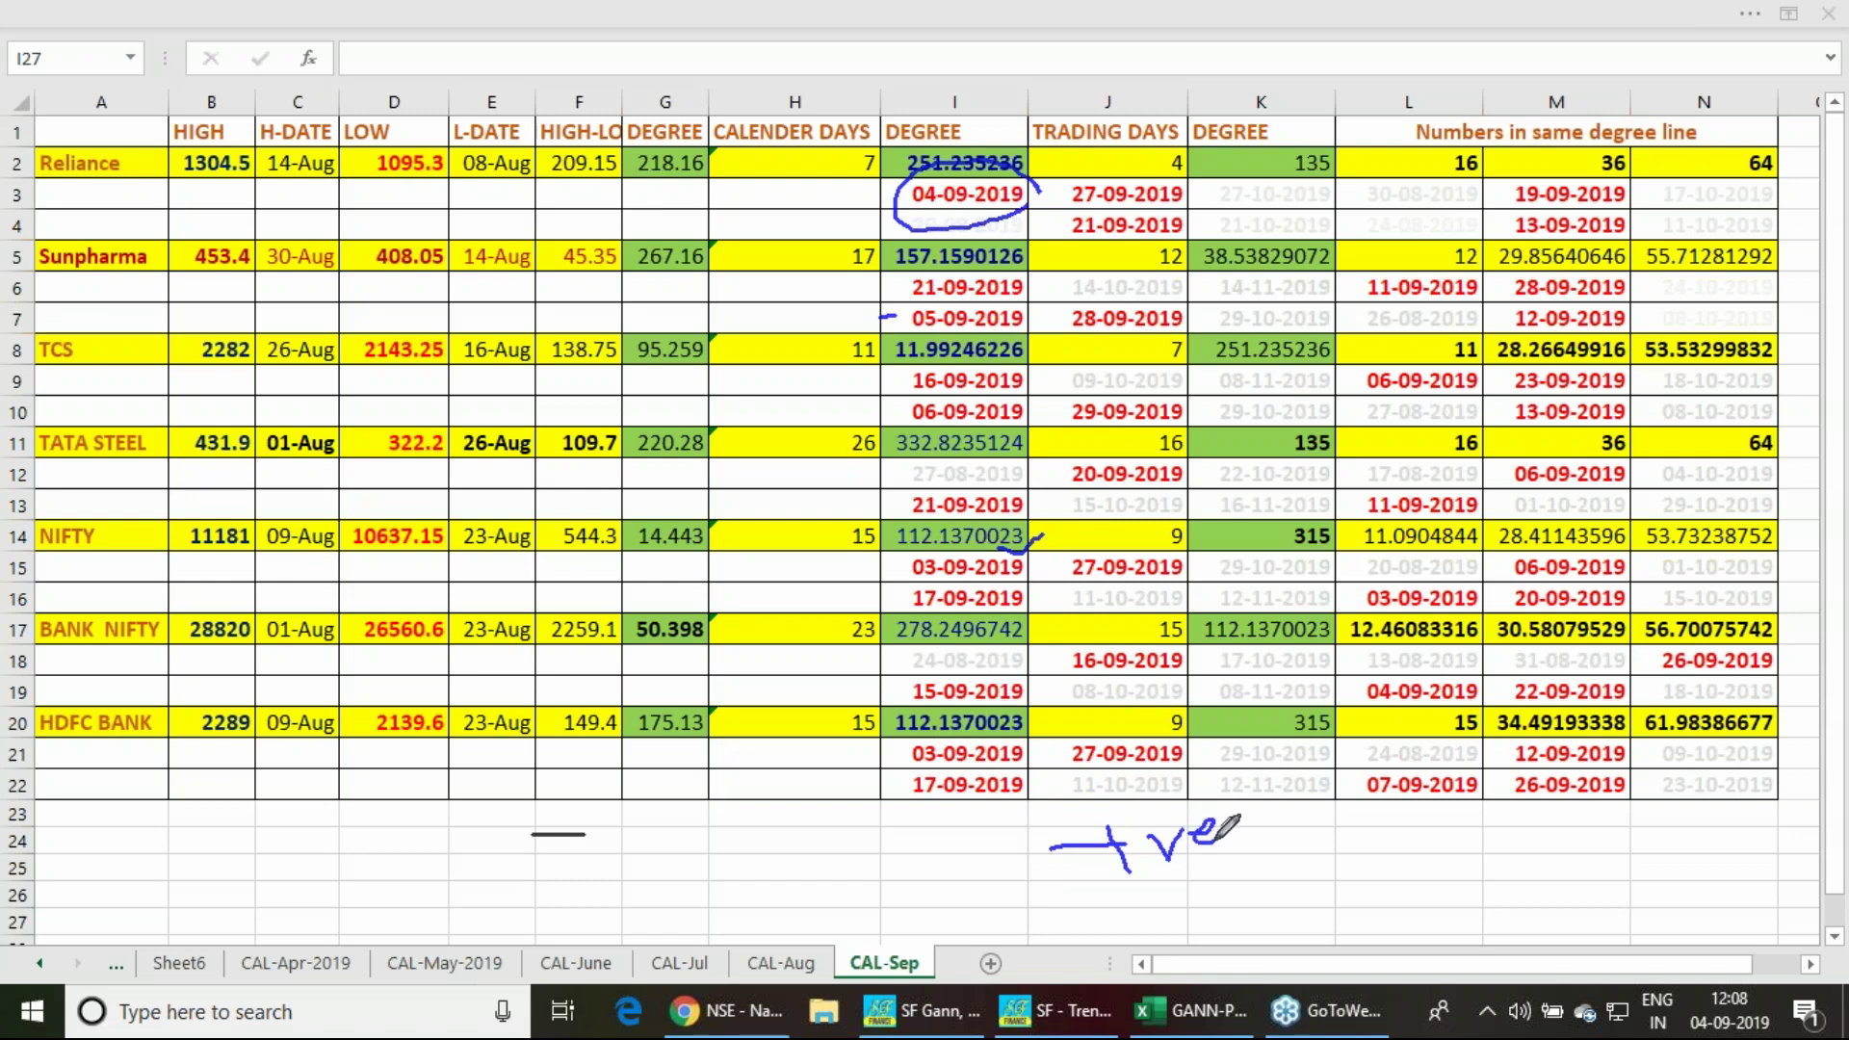
pyautogui.moveTo(1305, 835); pyautogui.dragTo(1339, 833)
pyautogui.moveTo(1350, 820); pyautogui.dragTo(1407, 826)
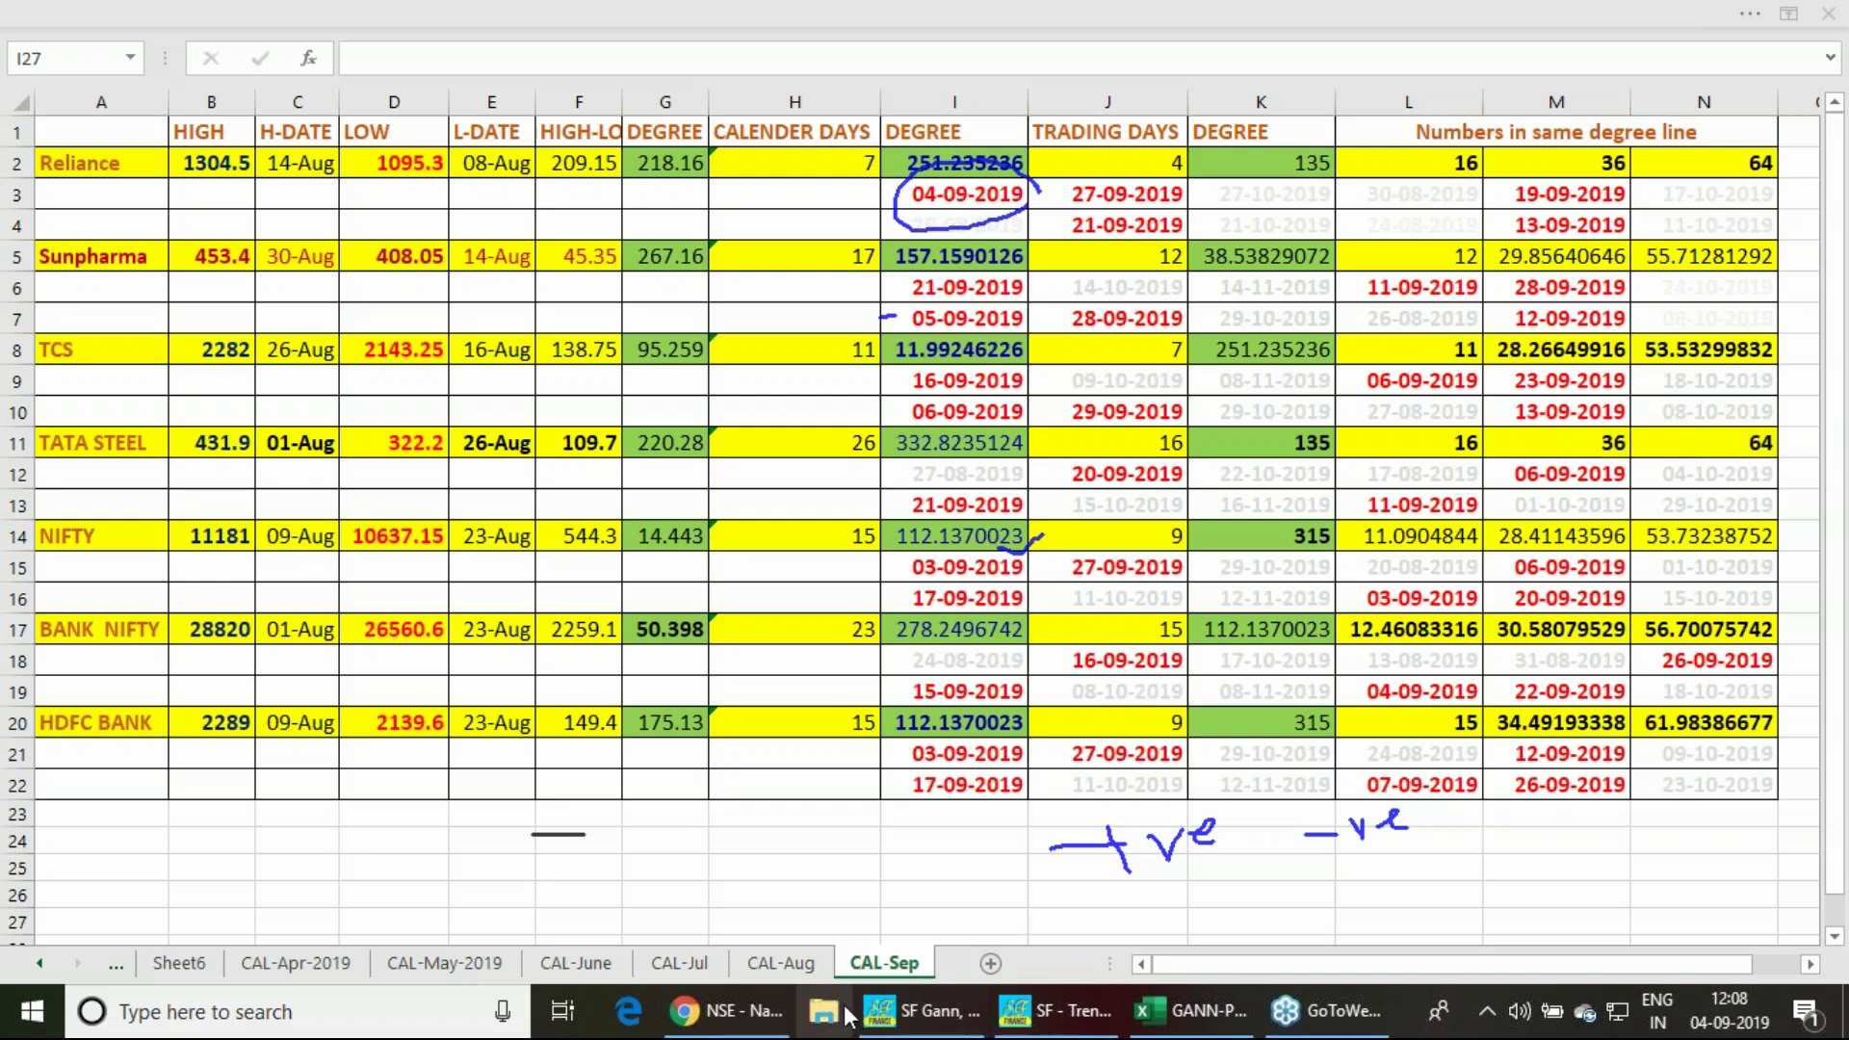
# Step: Switch to the Reliance quote page on the NSE site in Chrome and clear the pen marks
pyautogui.click(720, 1028)
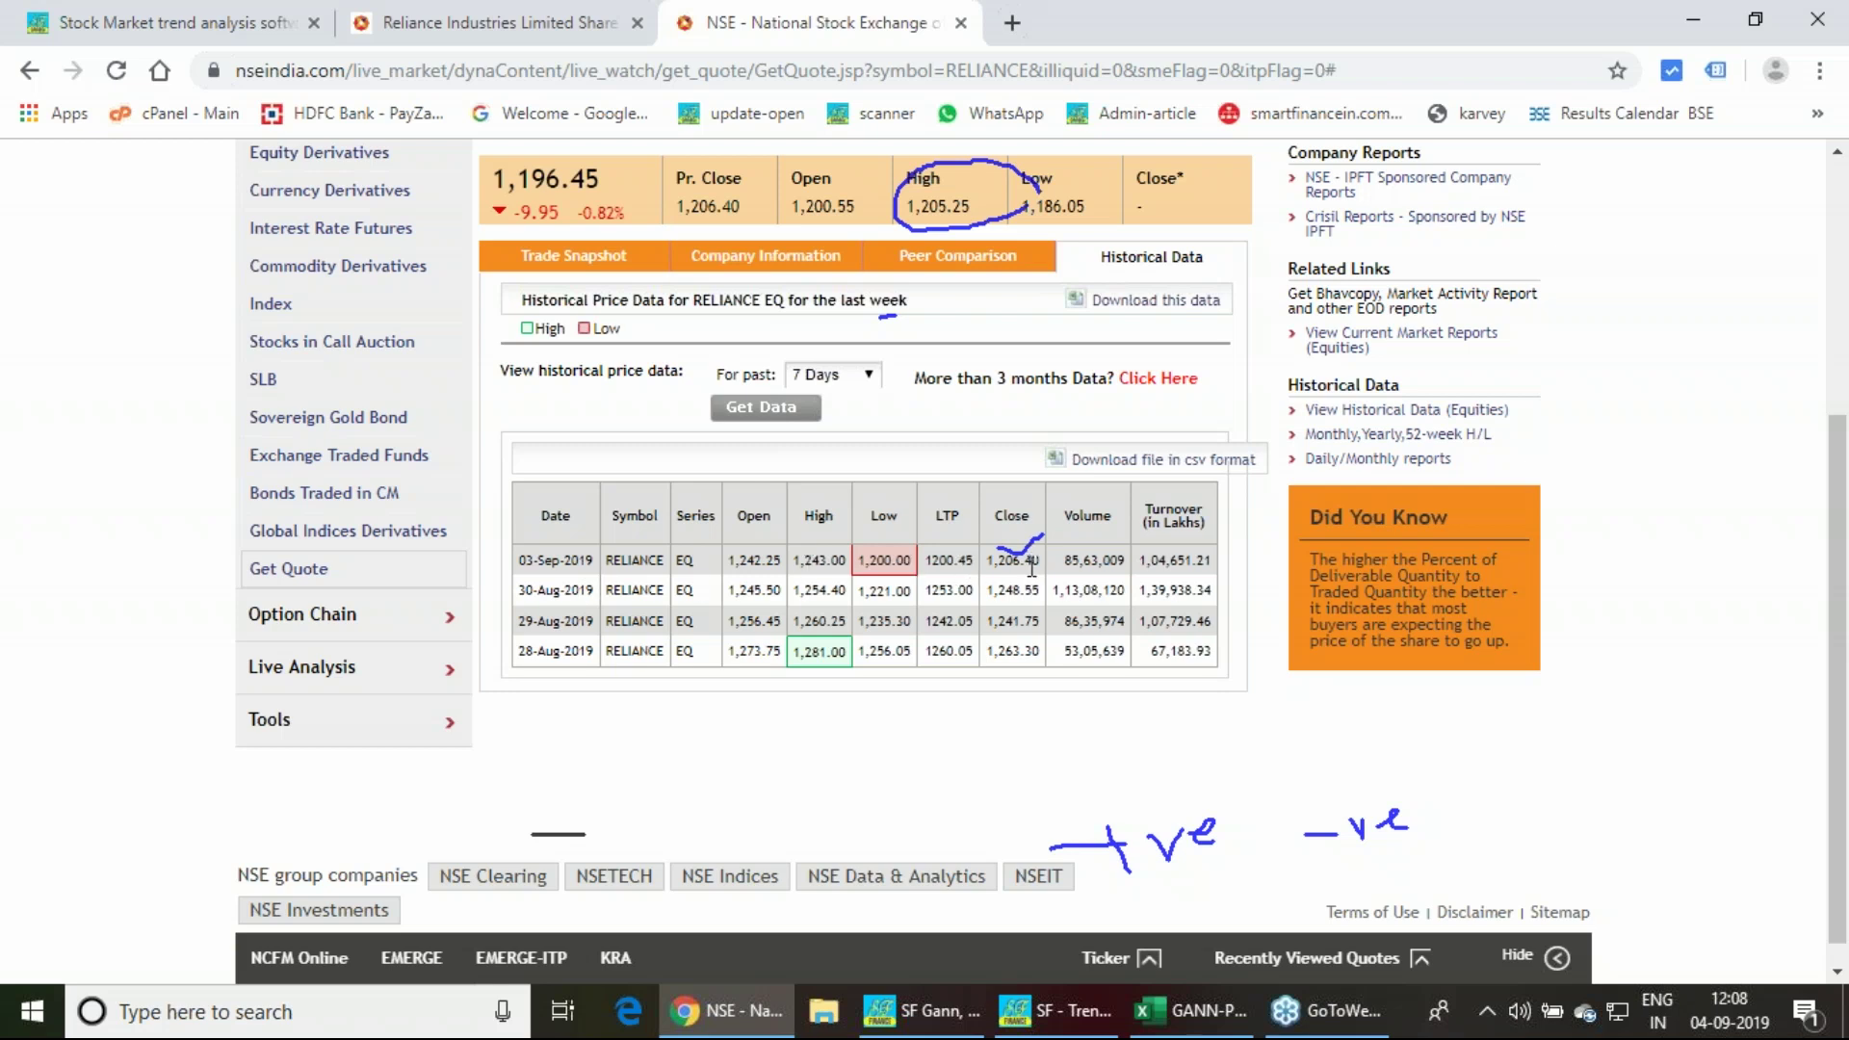
pyautogui.click(1828, 400)
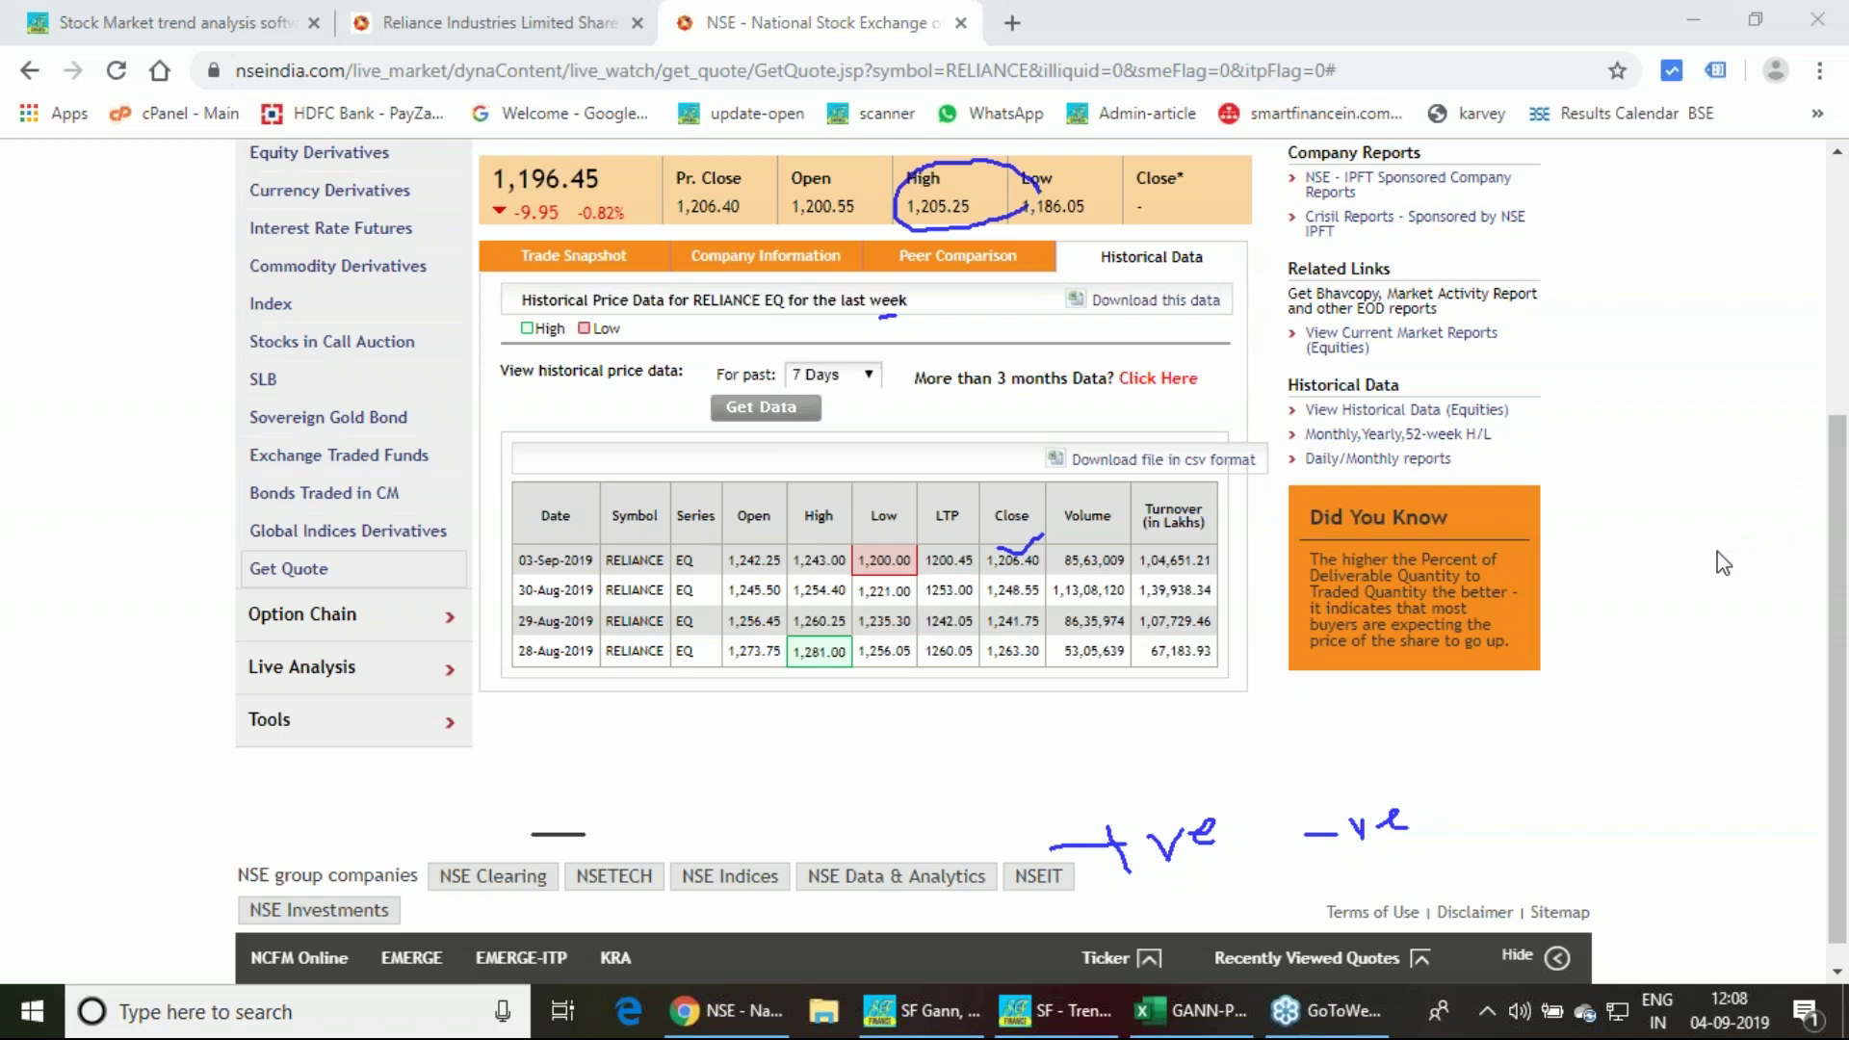
pyautogui.click(1701, 591)
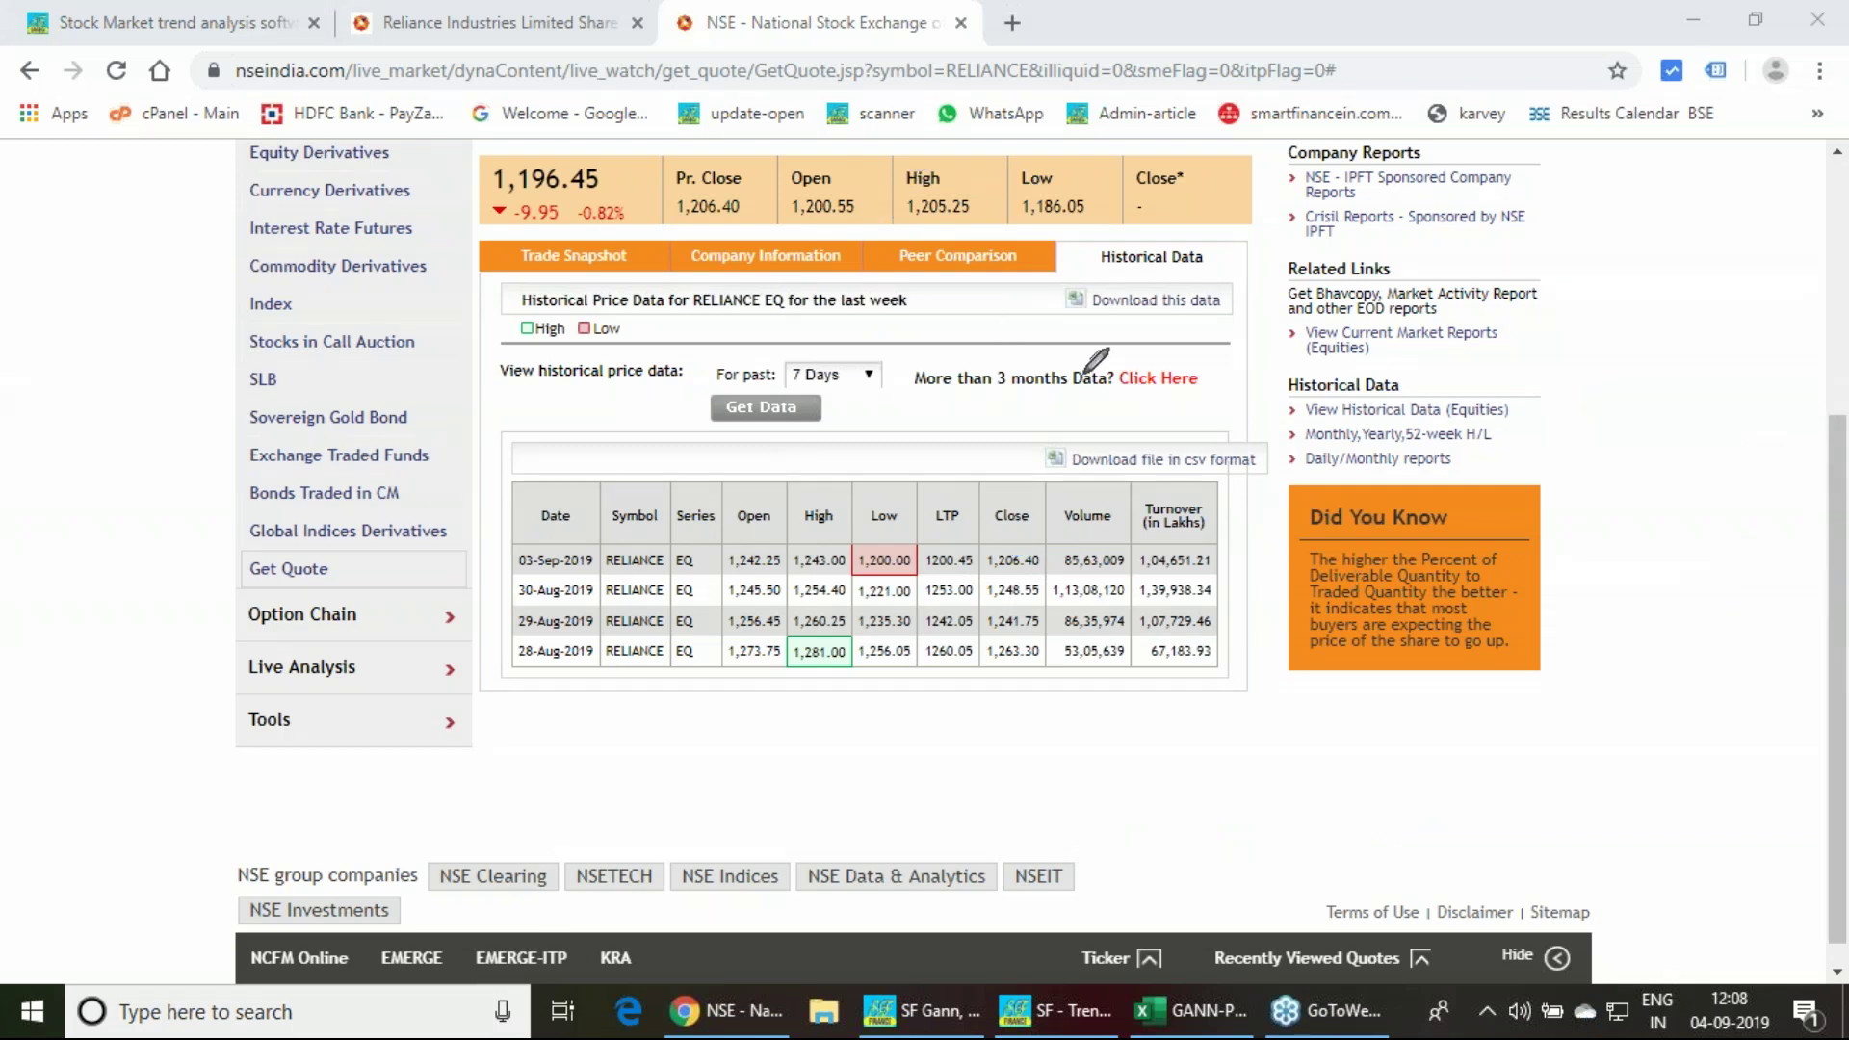
# Step: Tick Reliance's open price with the pen and write "3:30" above the historical price table
pyautogui.moveTo(1554, 258)
pyautogui.mouseDown()
pyautogui.moveTo(1558, 227)
pyautogui.moveTo(1591, 264)
pyautogui.moveTo(1590, 234)
pyautogui.mouseUp()
pyautogui.moveTo(864, 203); pyautogui.dragTo(886, 190)
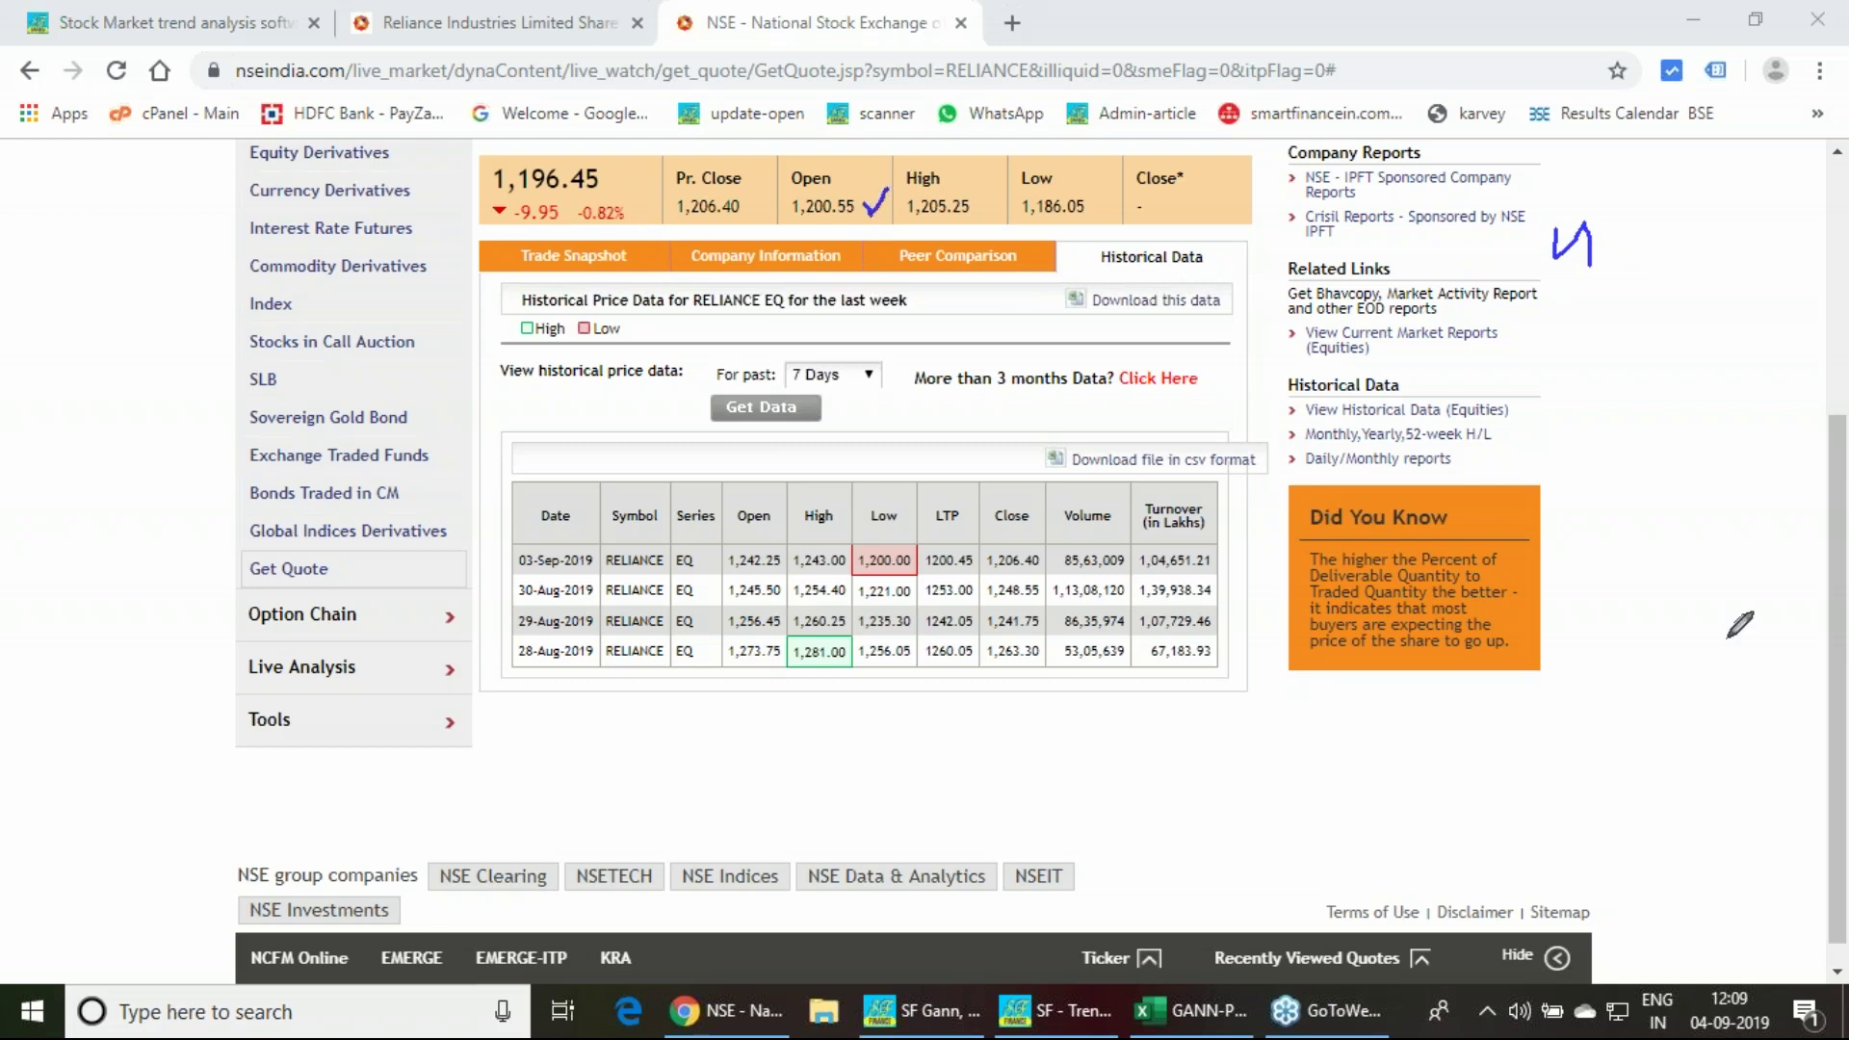
pyautogui.moveTo(1034, 408)
pyautogui.mouseDown()
pyautogui.moveTo(1071, 415)
pyautogui.moveTo(1038, 439)
pyautogui.moveTo(1139, 390)
pyautogui.moveTo(1139, 424)
pyautogui.moveTo(1161, 396)
pyautogui.mouseUp()
pyautogui.click(1096, 416)
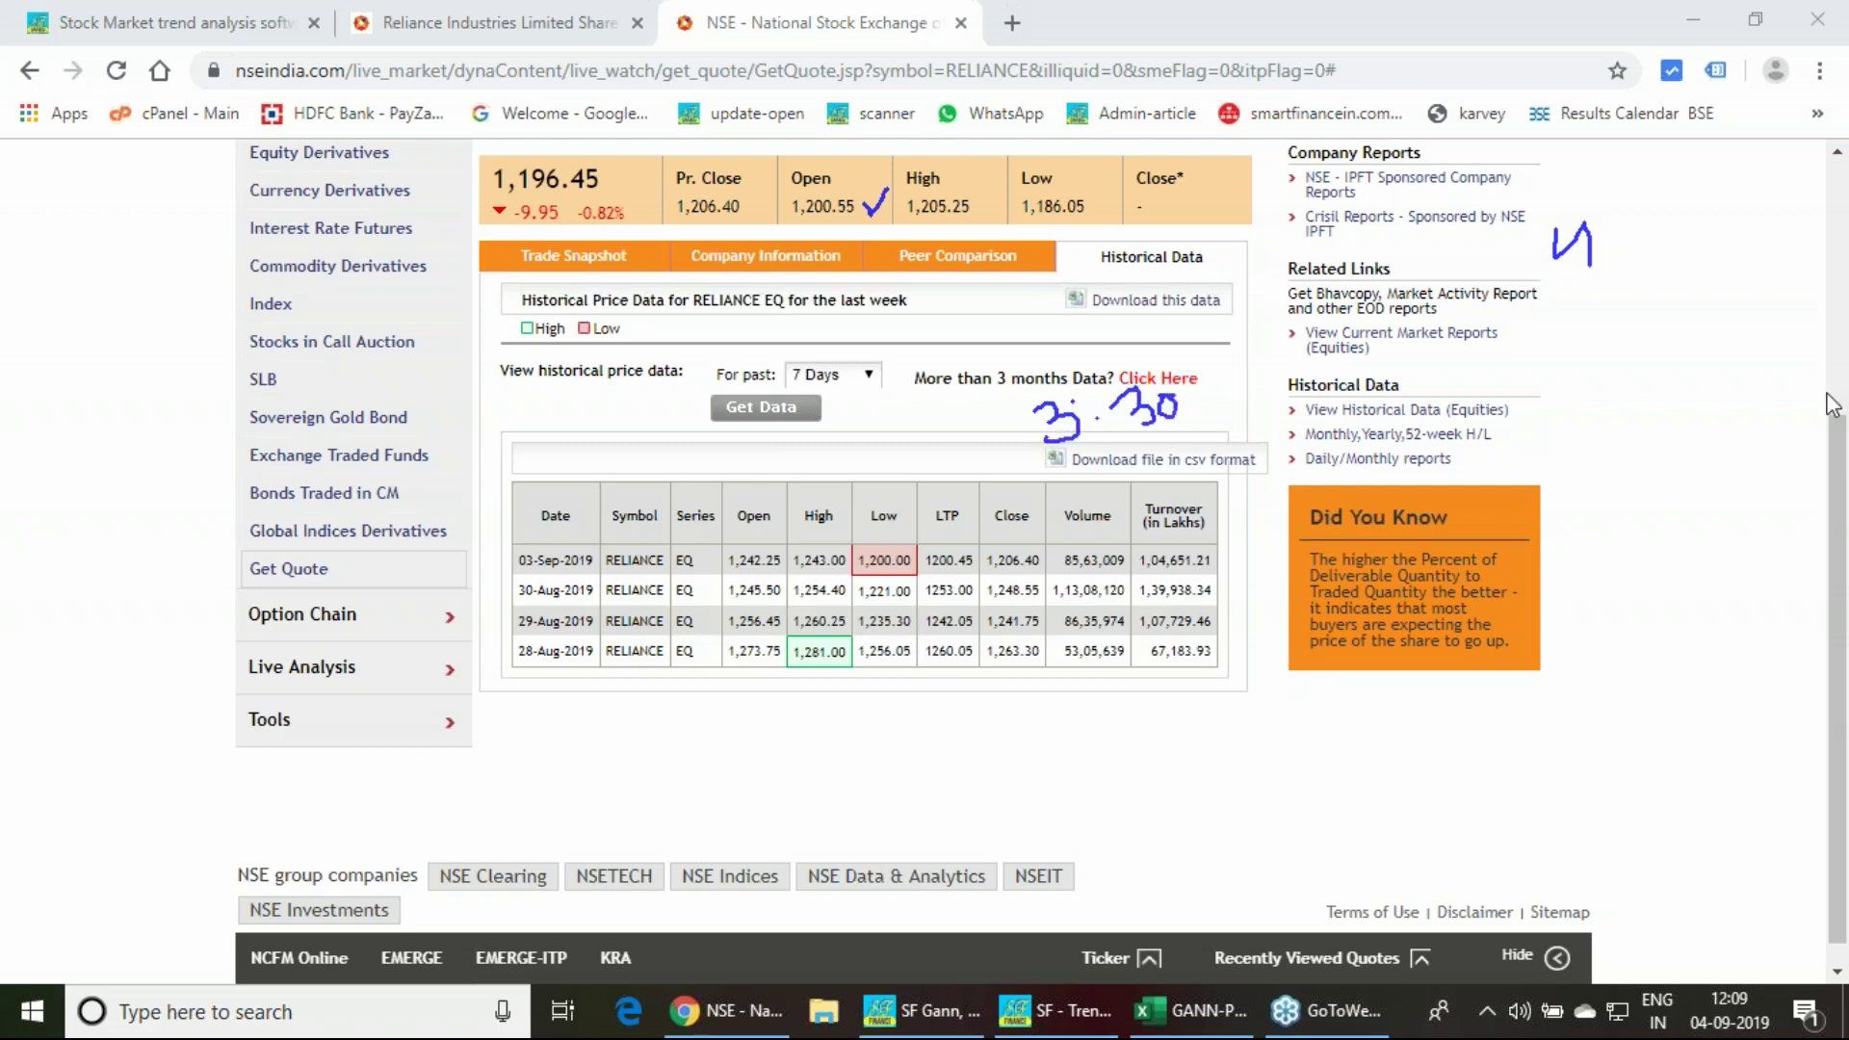
pyautogui.click(1745, 587)
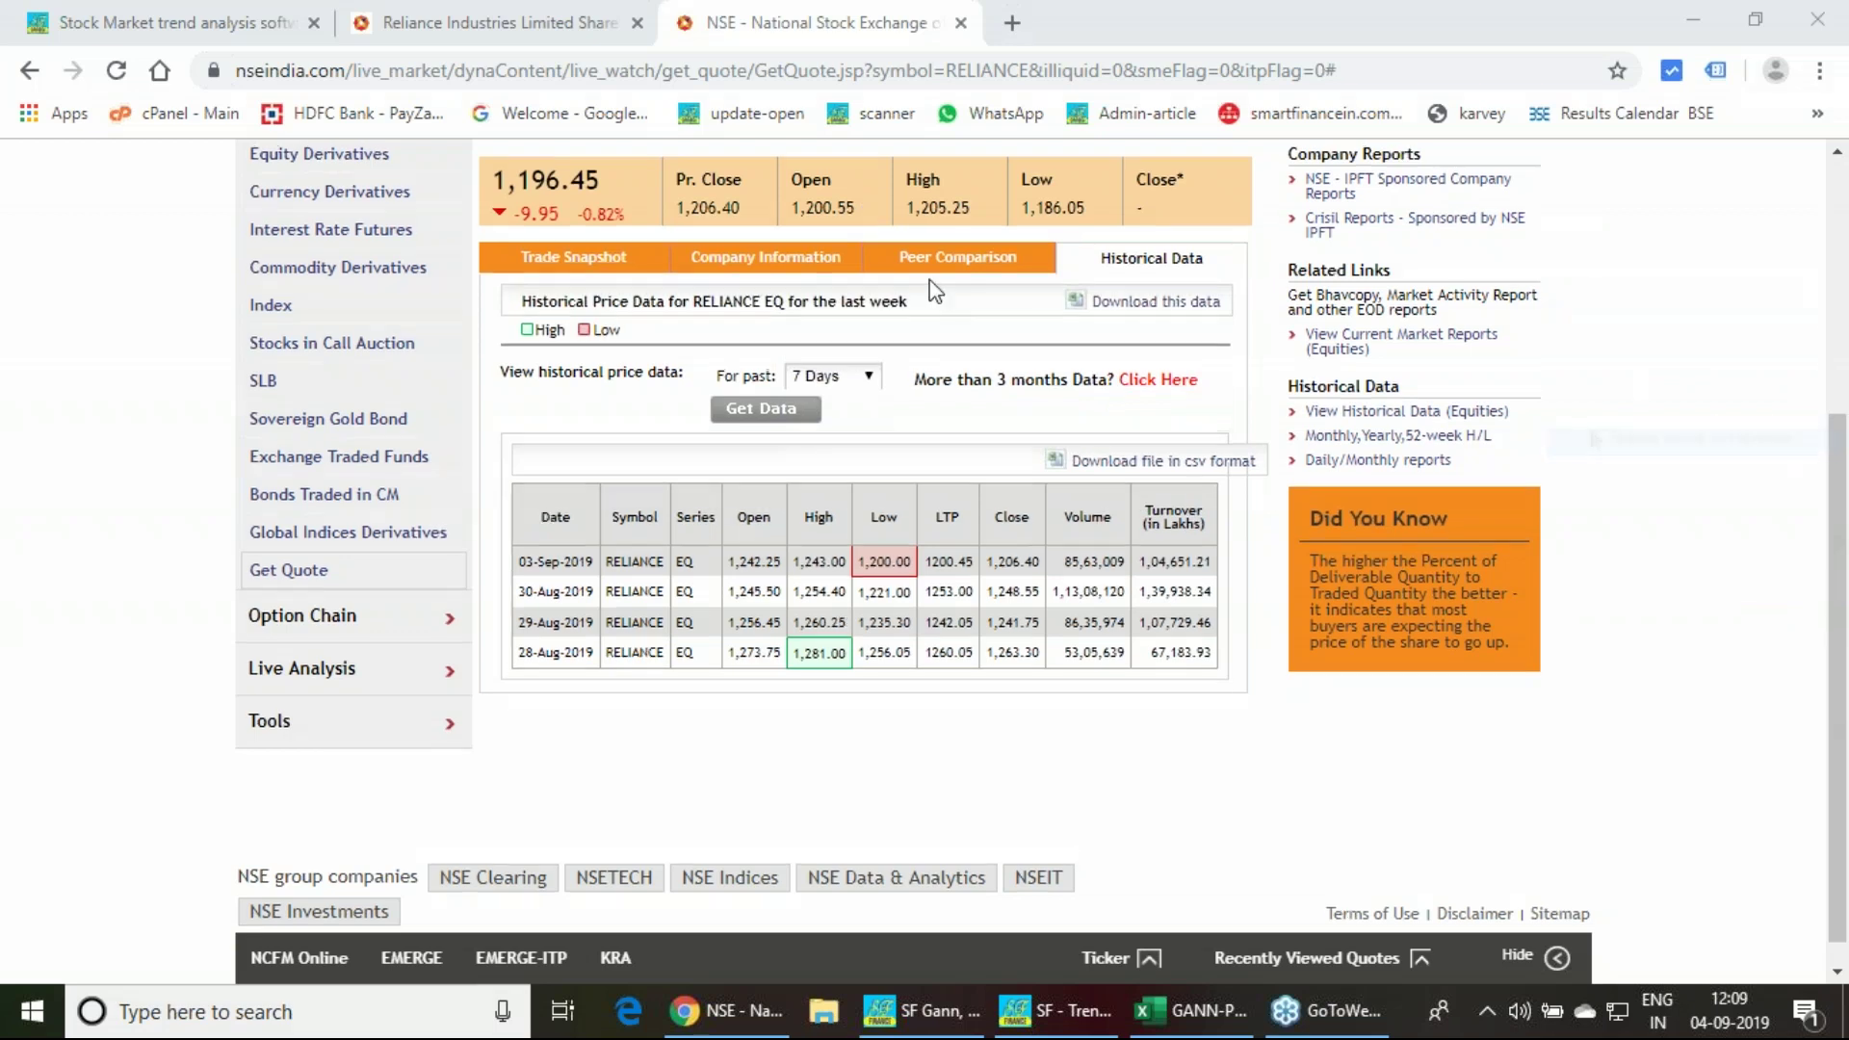
# Step: Search for "nifty" under Equity Derivatives and open the Nifty 50 futures quote
pyautogui.scroll(5, 1251, 433)
pyautogui.click(751, 253)
pyautogui.click(741, 304)
pyautogui.click(885, 262)
pyautogui.write('nifty')
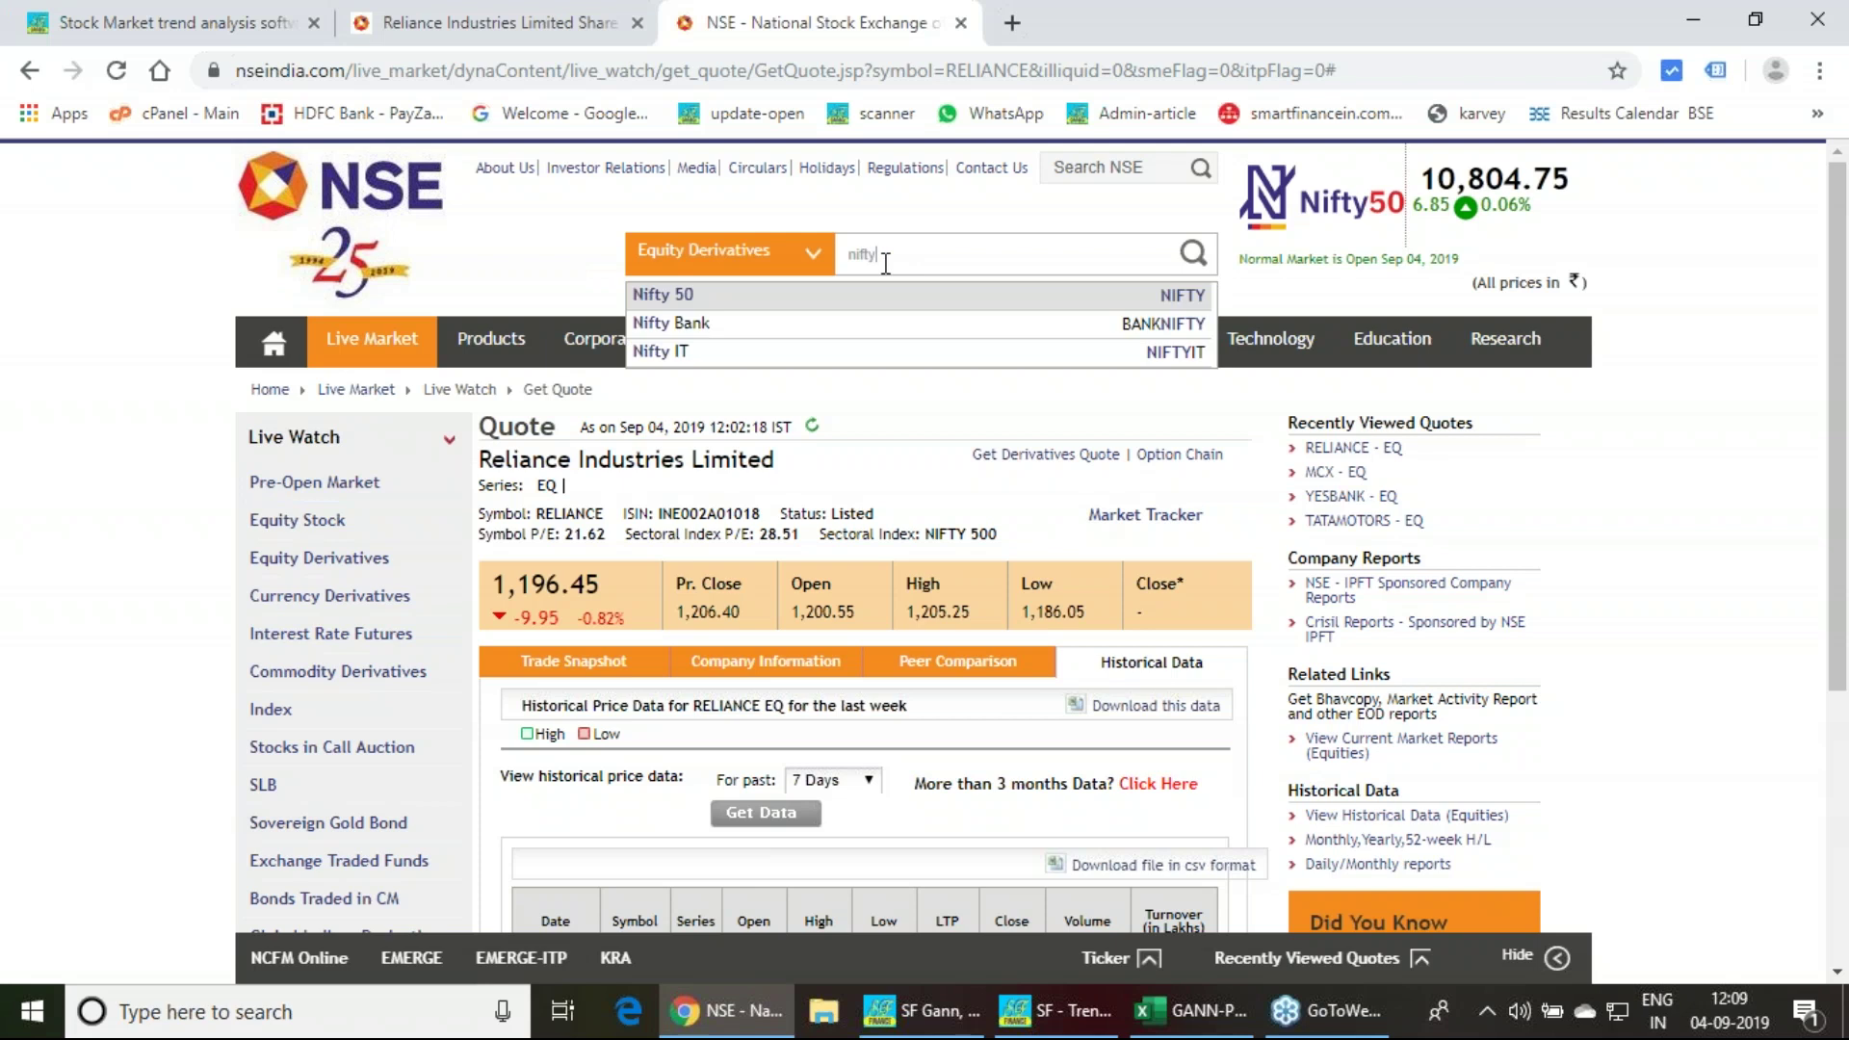
pyautogui.click(1178, 295)
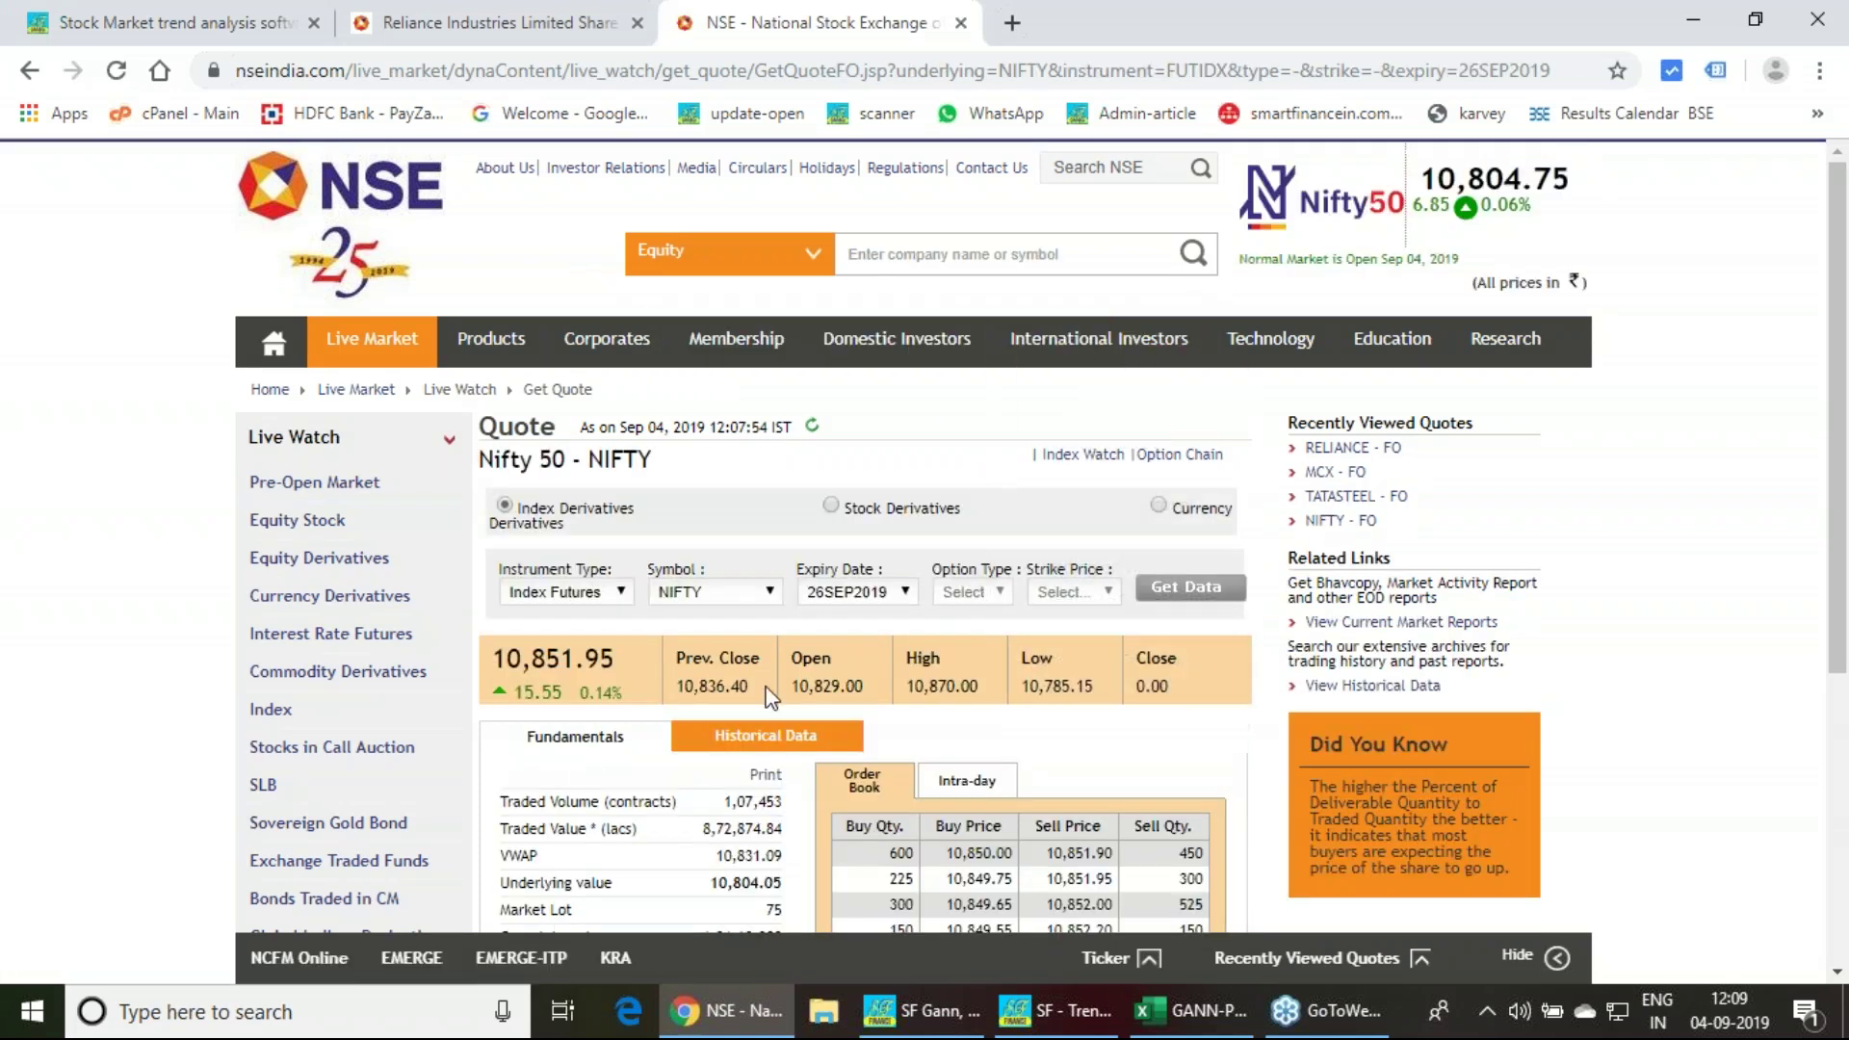
# Step: Retrieve the NIFTY futures historical price data for the past 7 days
pyautogui.click(765, 736)
pyautogui.scroll(-3, 854, 602)
pyautogui.click(848, 584)
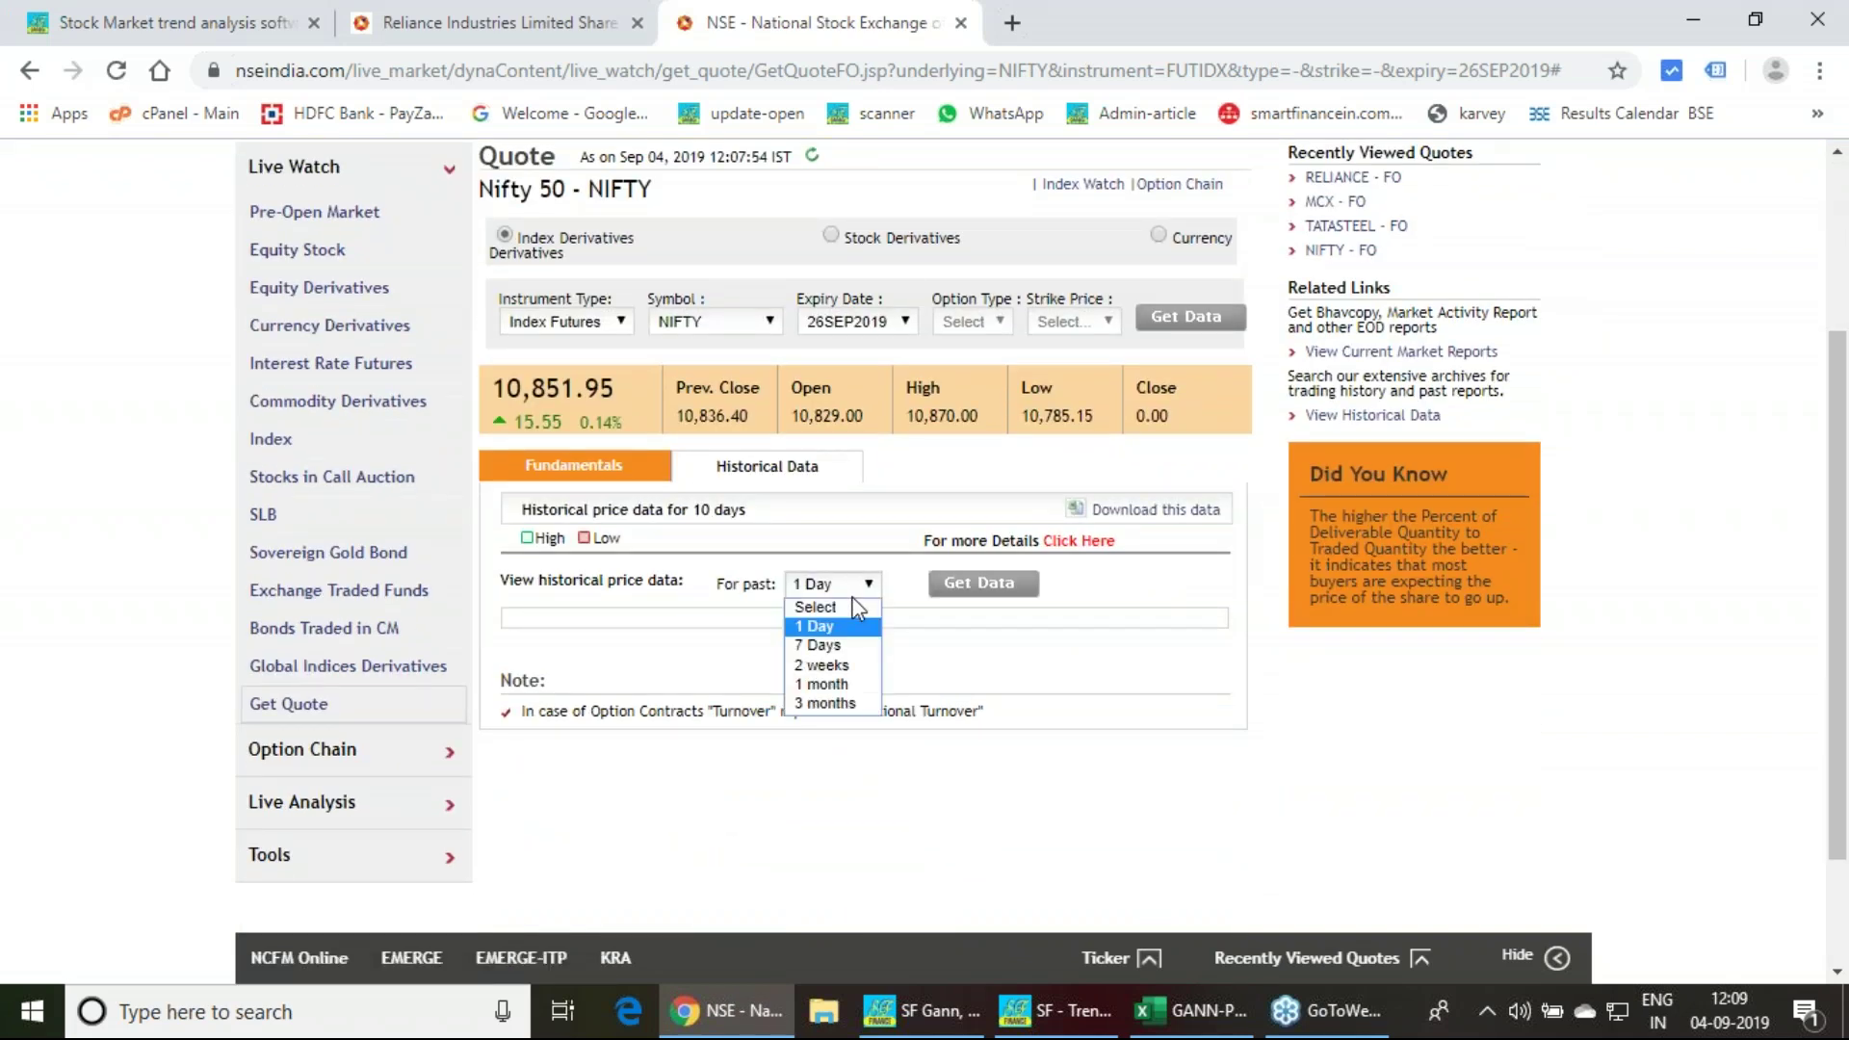
pyautogui.click(818, 643)
pyautogui.click(983, 584)
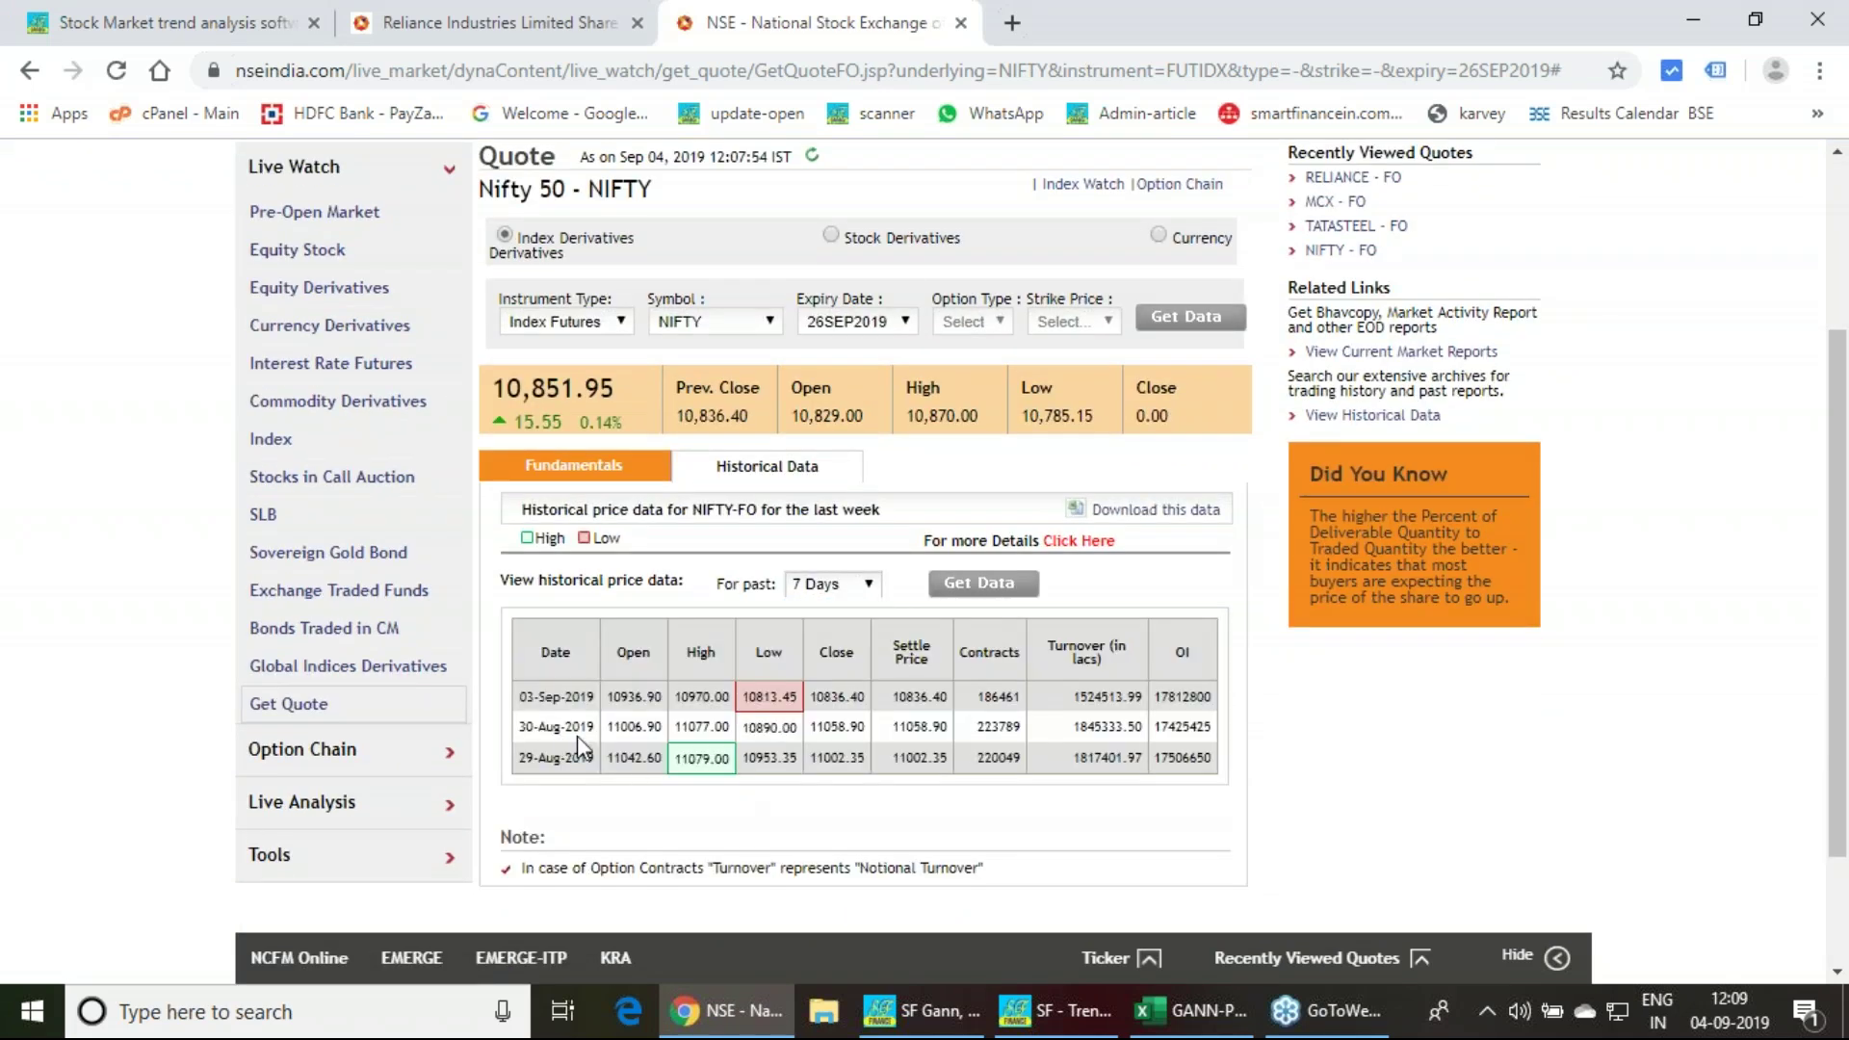
# Step: Mark the NIFTY settle prices from 29-Aug to 03-Sep with the pen and write "+ve" and "-ve" notes beside the table
pyautogui.click(1833, 403)
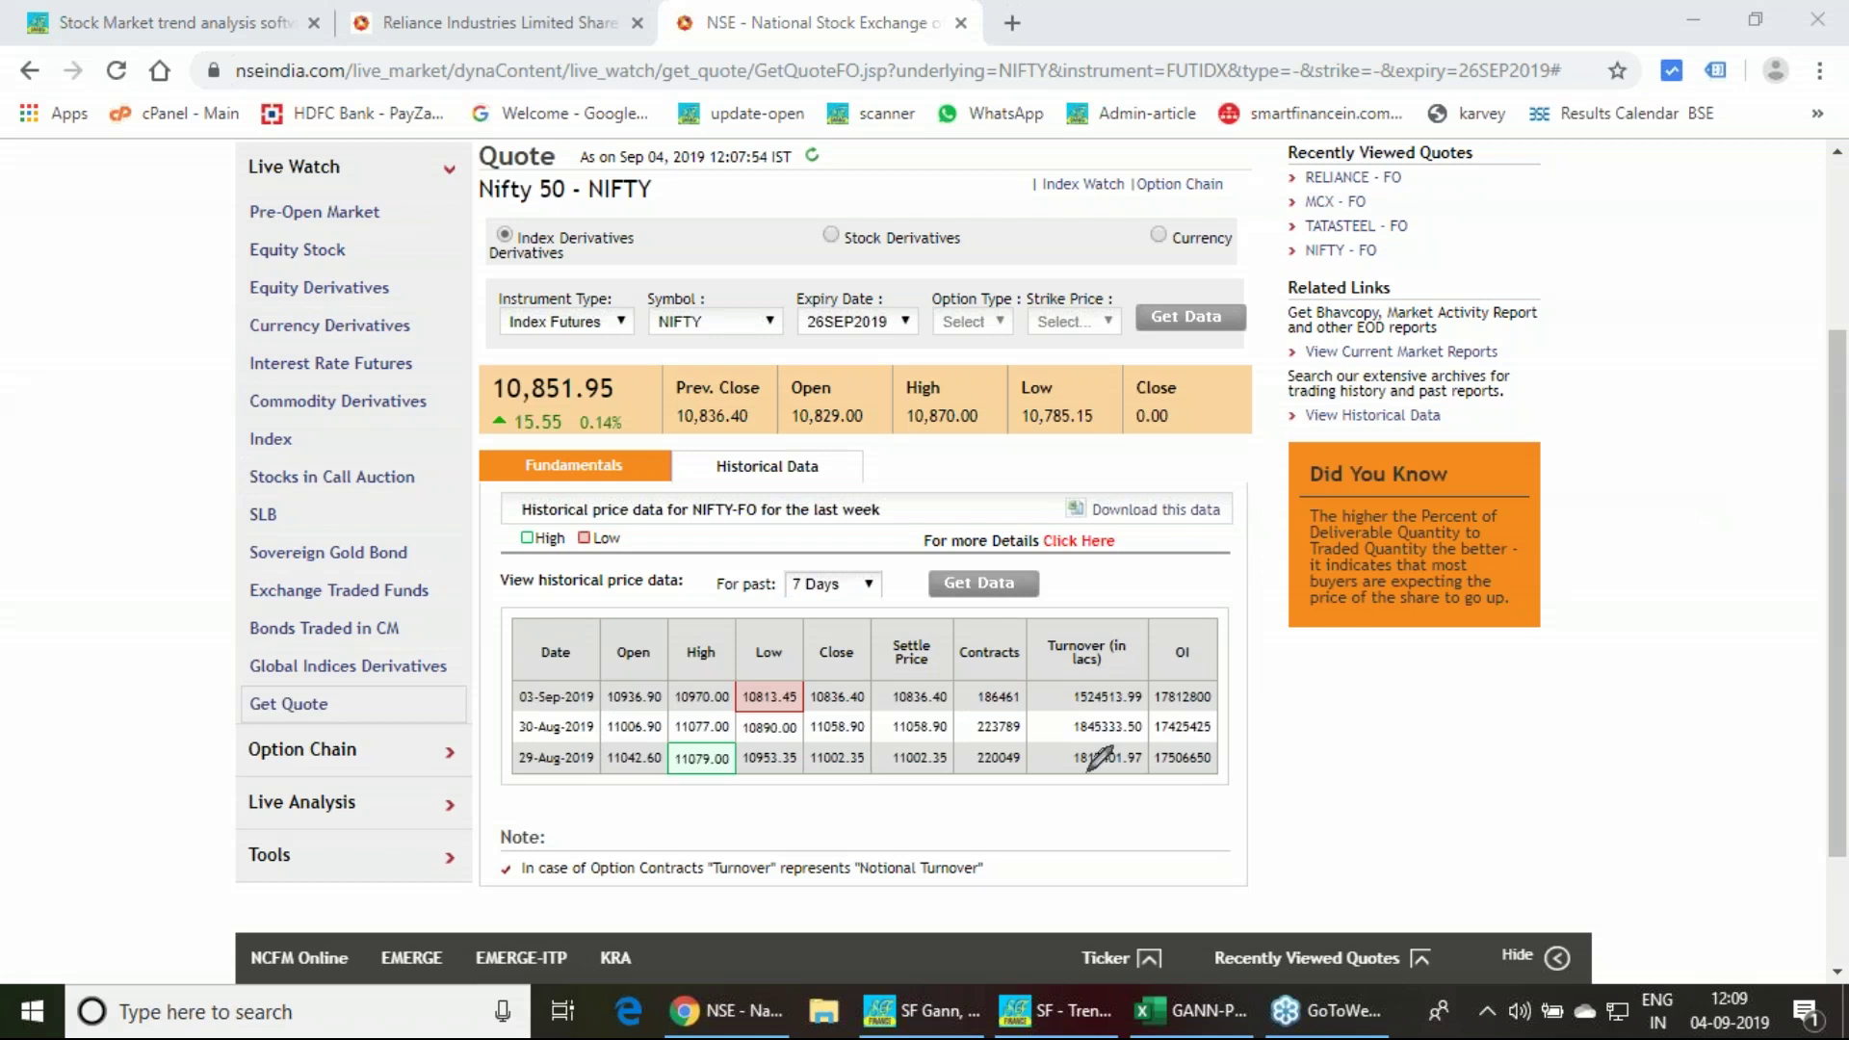
pyautogui.moveTo(953, 727)
pyautogui.mouseDown()
pyautogui.moveTo(969, 726)
pyautogui.moveTo(969, 761)
pyautogui.moveTo(940, 768)
pyautogui.mouseUp()
pyautogui.moveTo(1279, 718)
pyautogui.mouseDown()
pyautogui.moveTo(1327, 728)
pyautogui.moveTo(1323, 757)
pyautogui.moveTo(1403, 699)
pyautogui.moveTo(1430, 724)
pyautogui.mouseUp()
pyautogui.moveTo(546, 716); pyautogui.dragTo(577, 728)
pyautogui.moveTo(1542, 646)
pyautogui.mouseDown()
pyautogui.moveTo(1632, 607)
pyautogui.moveTo(1652, 631)
pyautogui.mouseUp()
pyautogui.moveTo(1575, 684); pyautogui.dragTo(1666, 668)
pyautogui.moveTo(941, 703)
pyautogui.mouseDown()
pyautogui.moveTo(891, 688)
pyautogui.moveTo(938, 633)
pyautogui.moveTo(945, 695)
pyautogui.mouseUp()
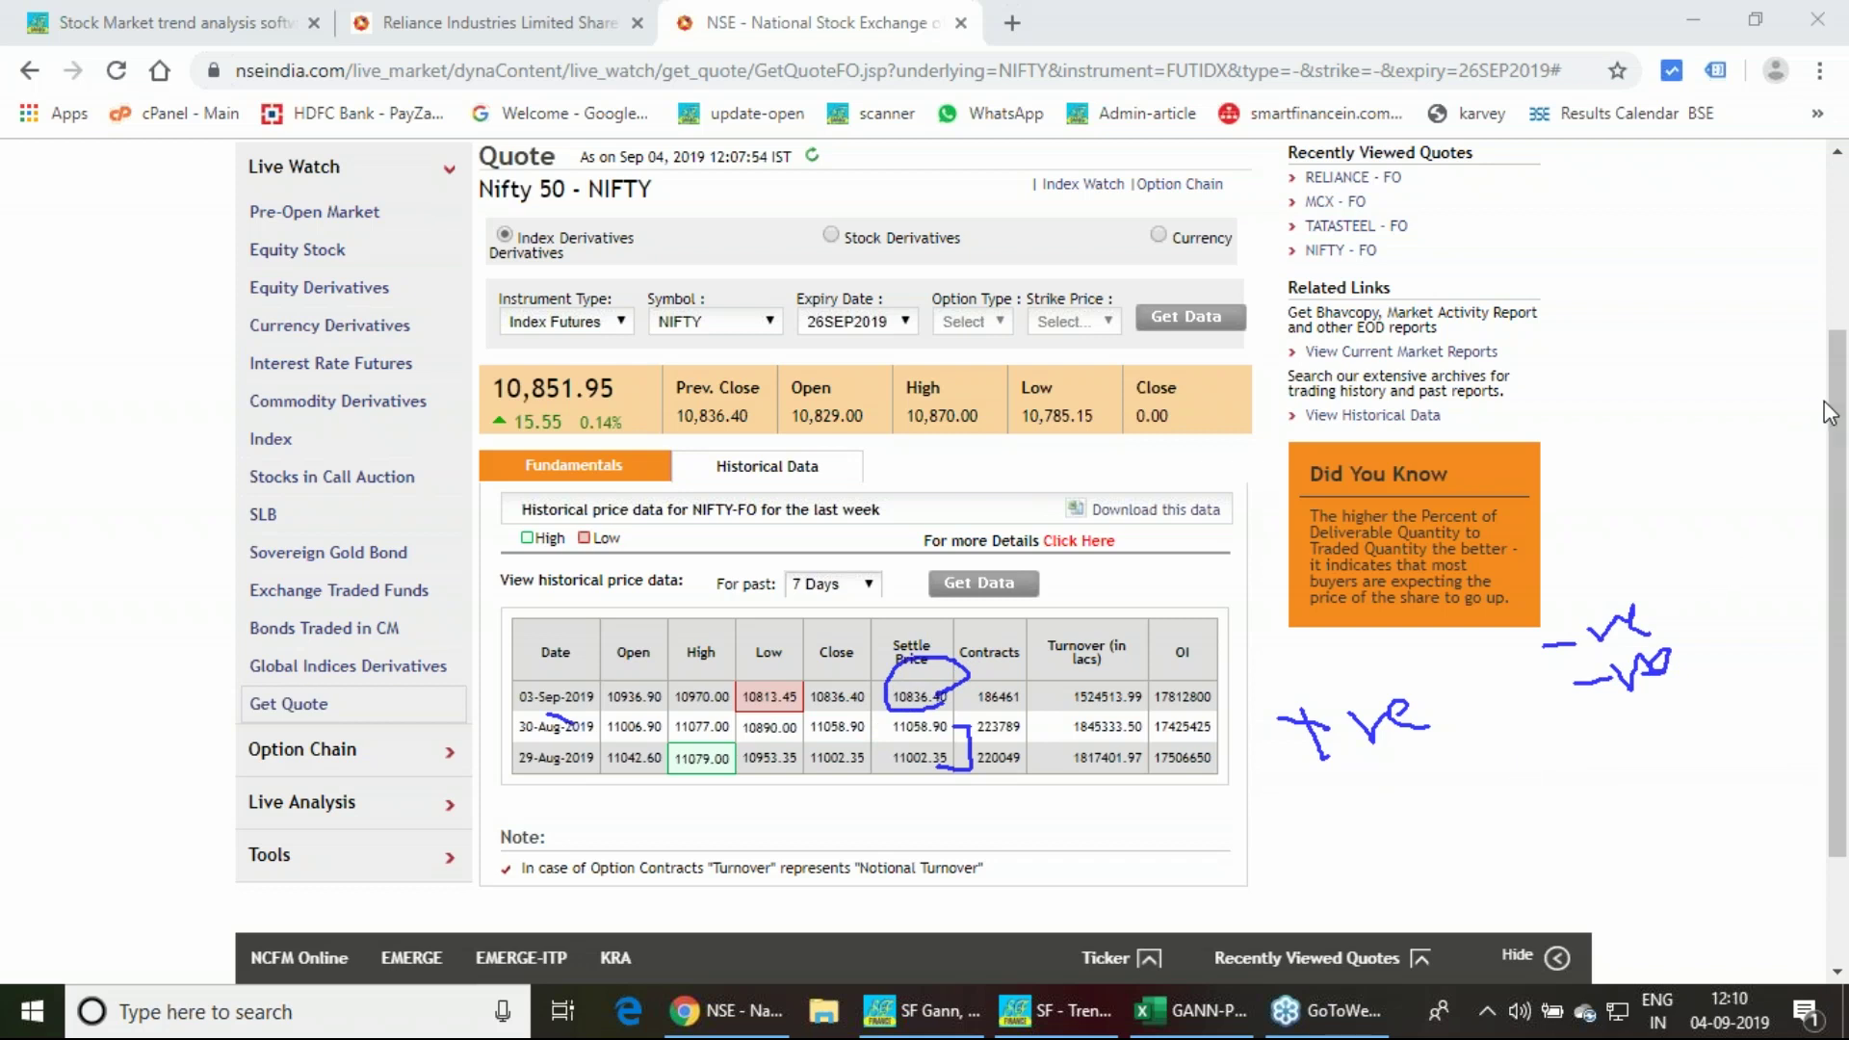
pyautogui.click(1731, 588)
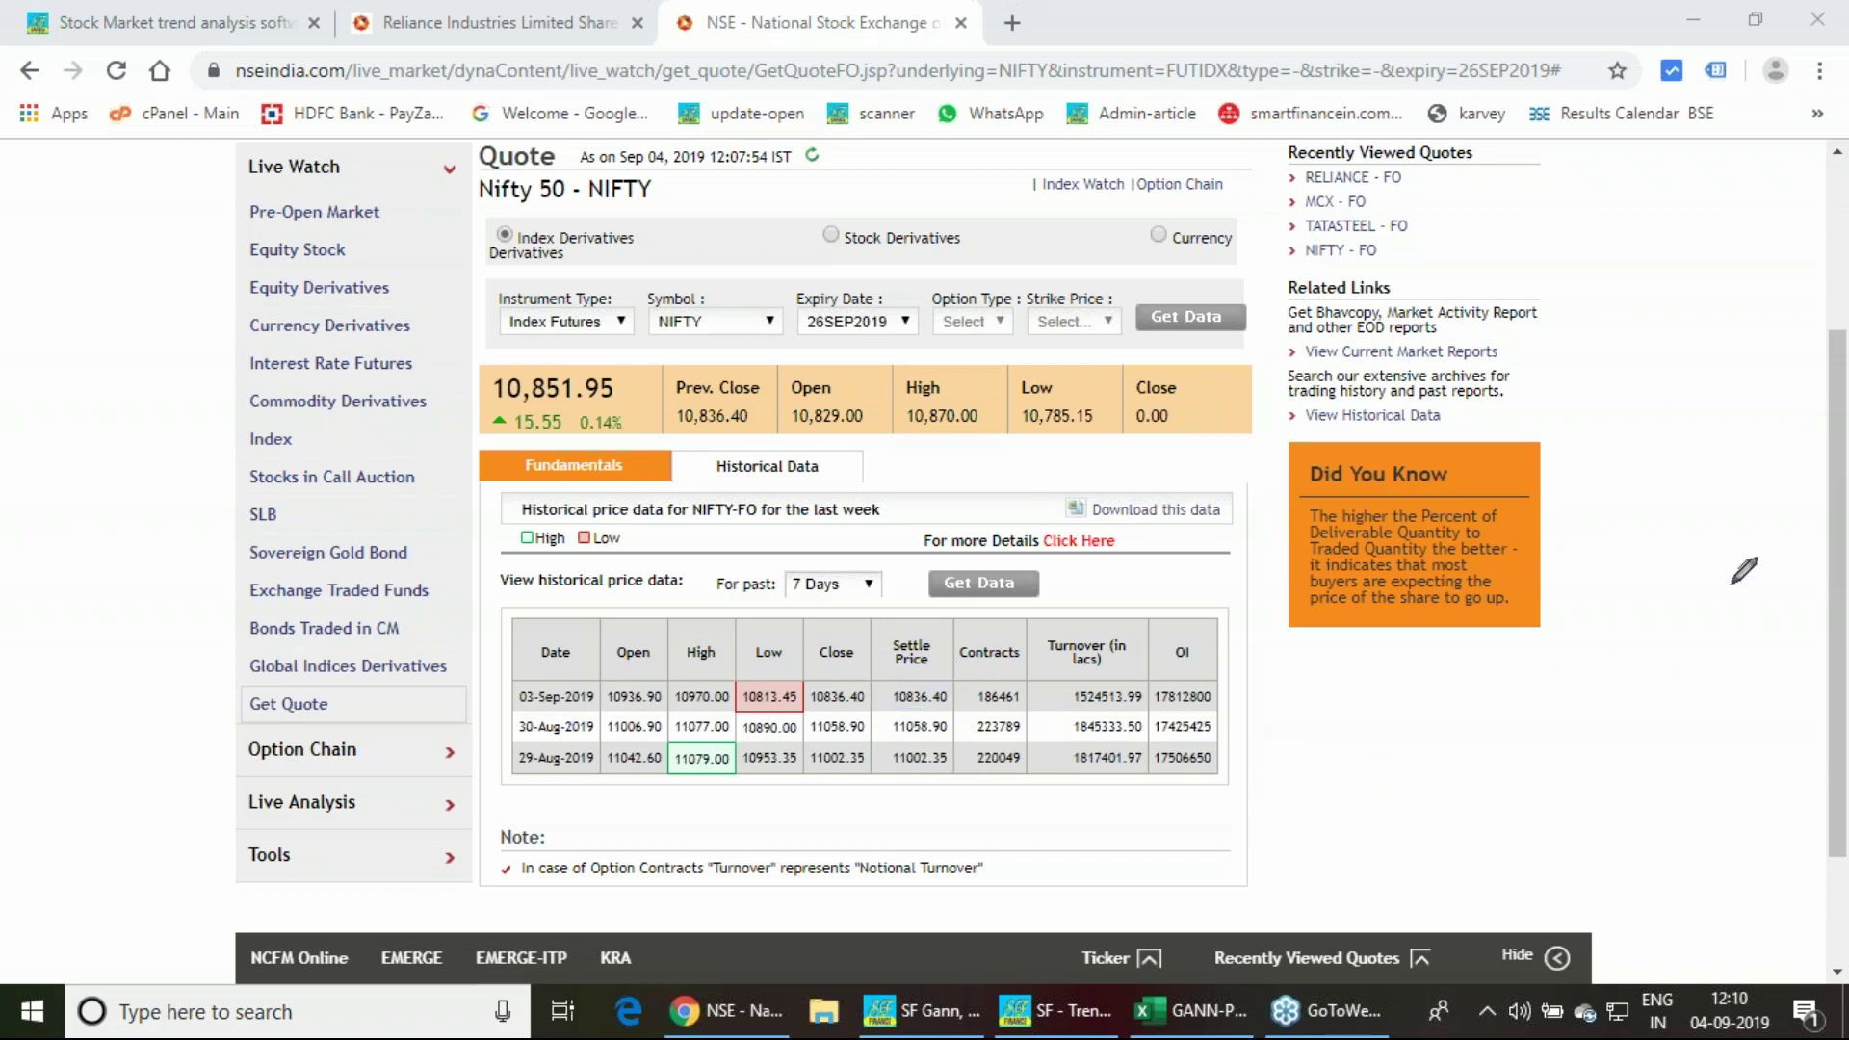
pyautogui.click(1826, 390)
pyautogui.click(1781, 435)
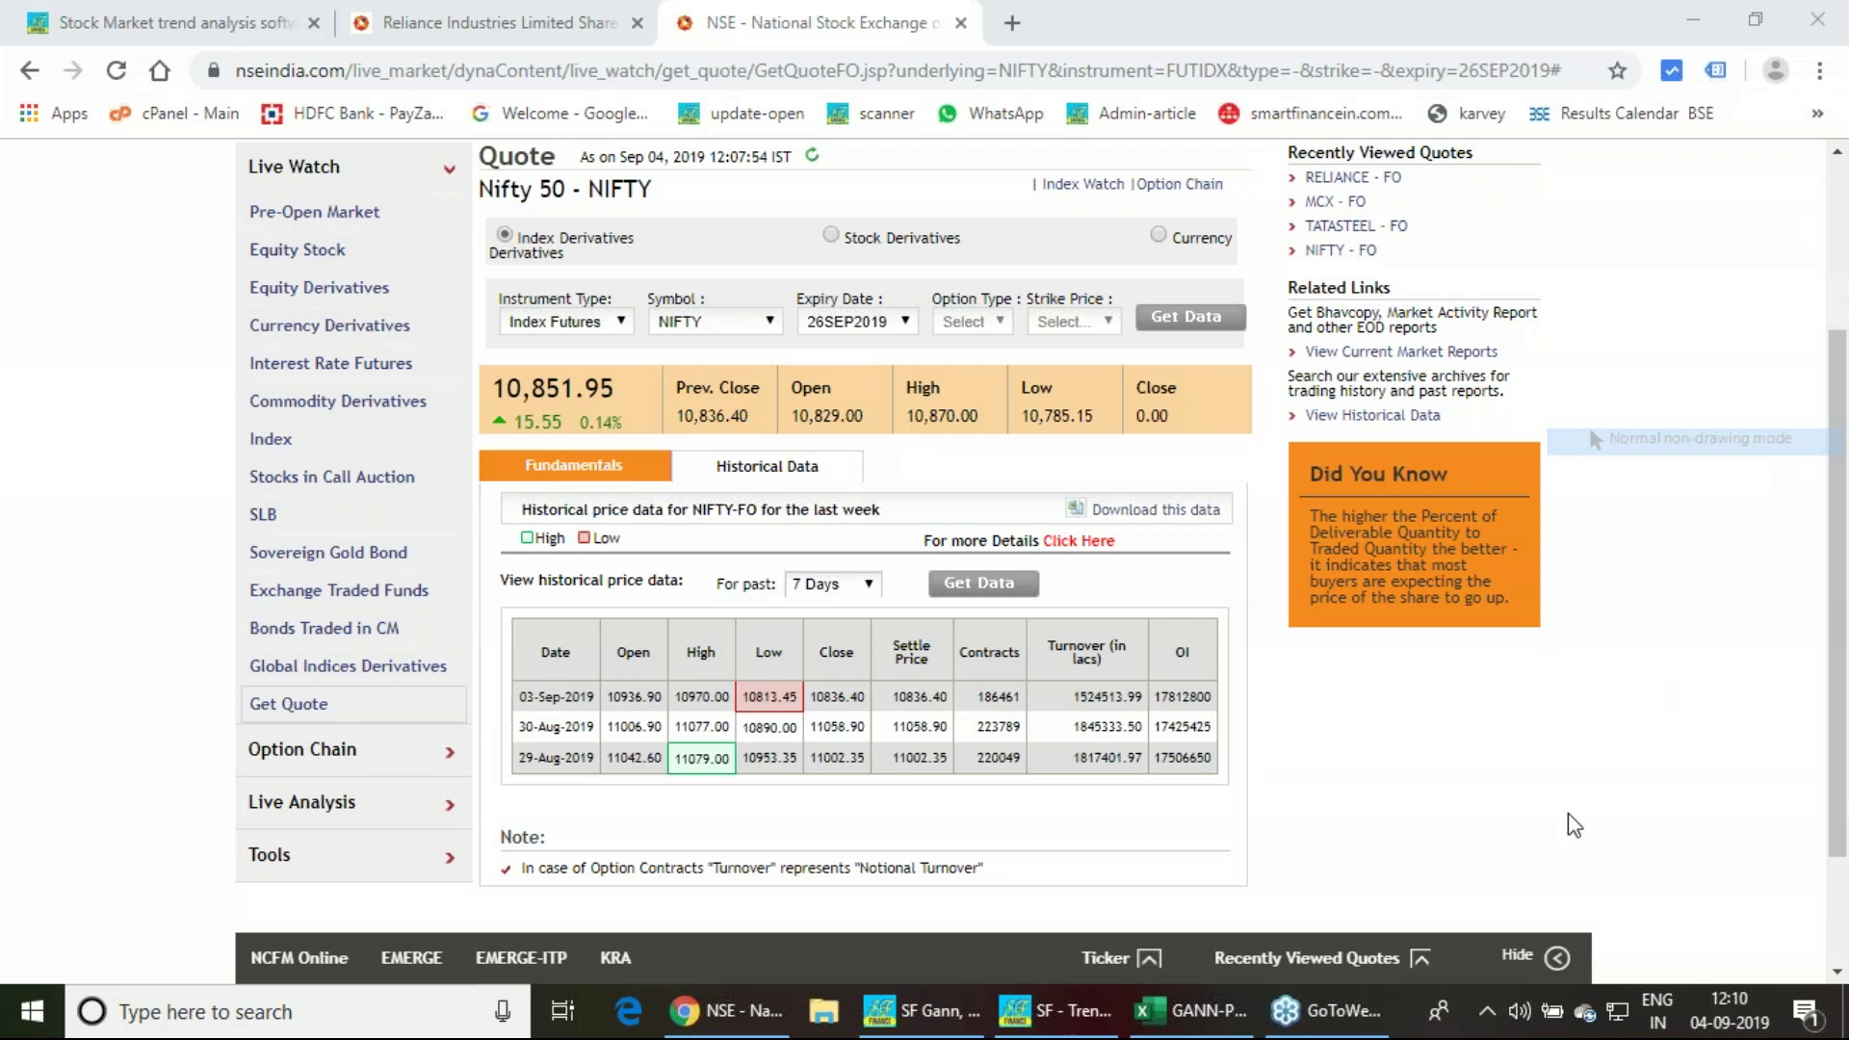
# Step: Return to the CAL-Sep sheet in Excel and inspect HDFC BANK's 03-09-2019 and BANK NIFTY's 04-09-2019 date cells
pyautogui.click(1192, 1011)
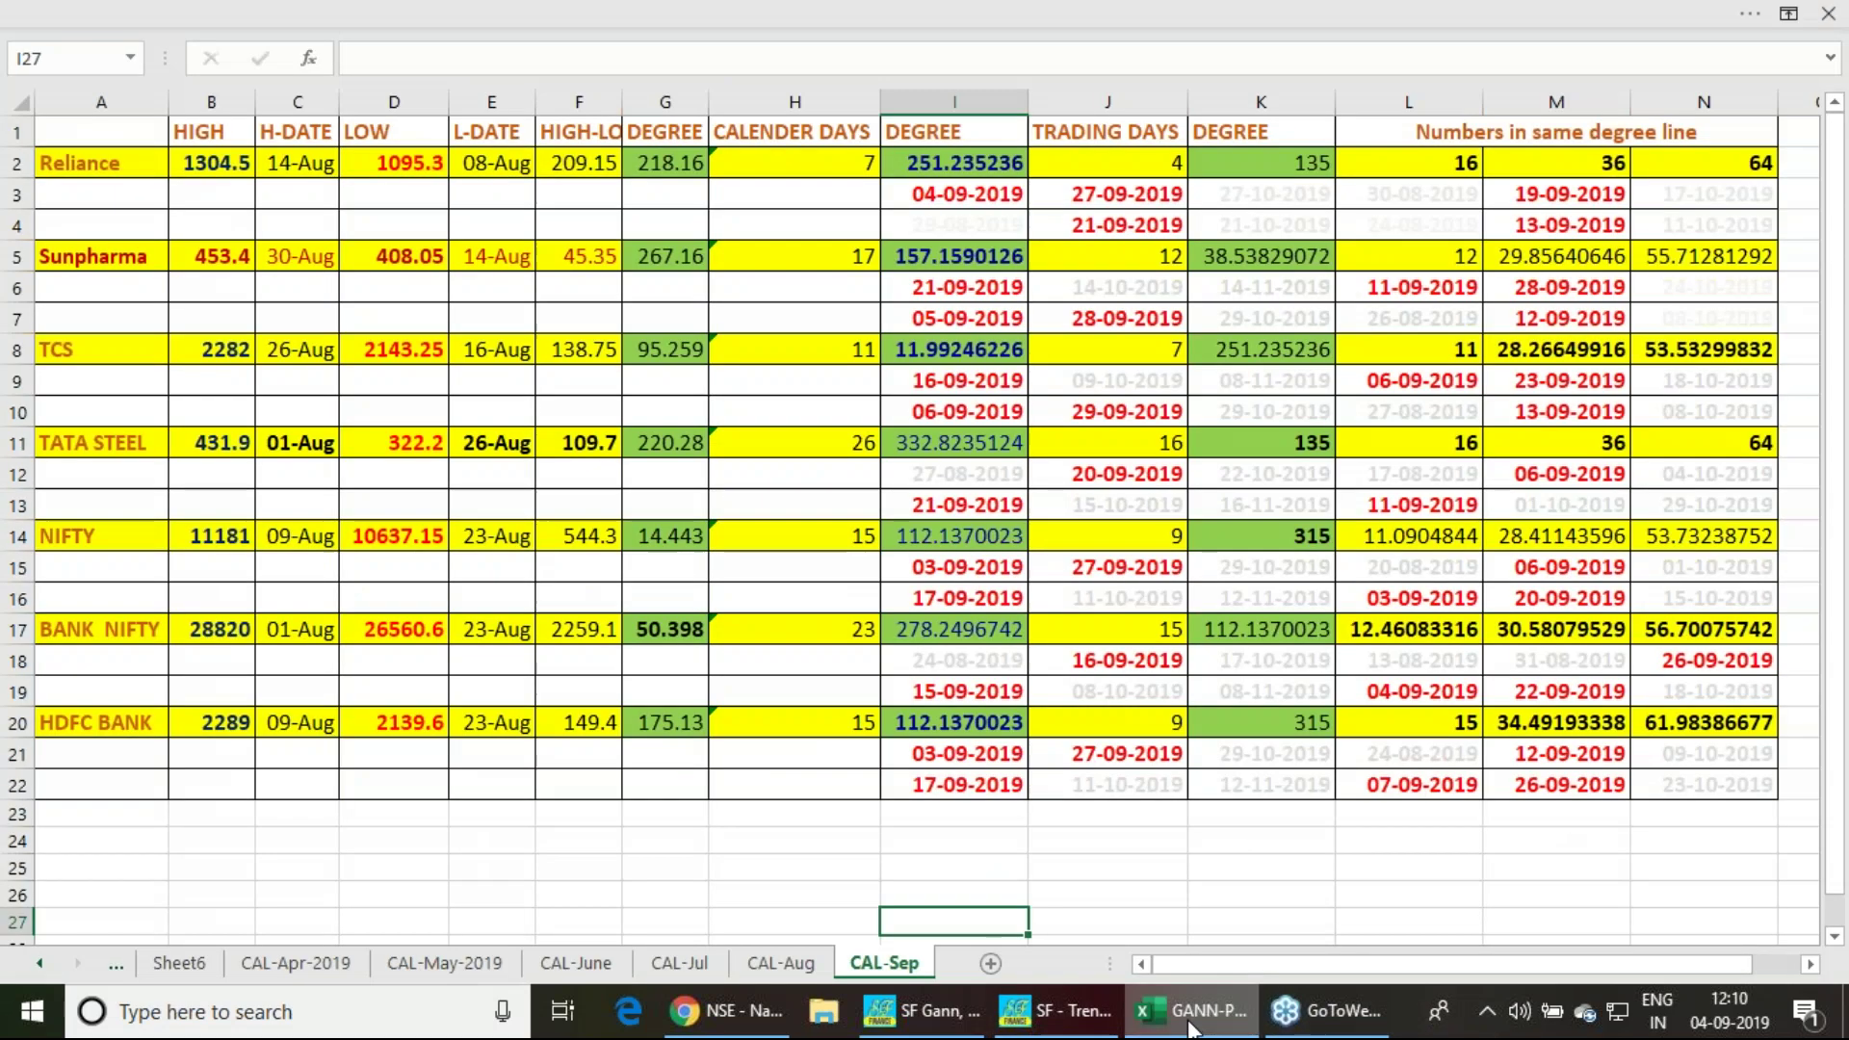
pyautogui.click(968, 760)
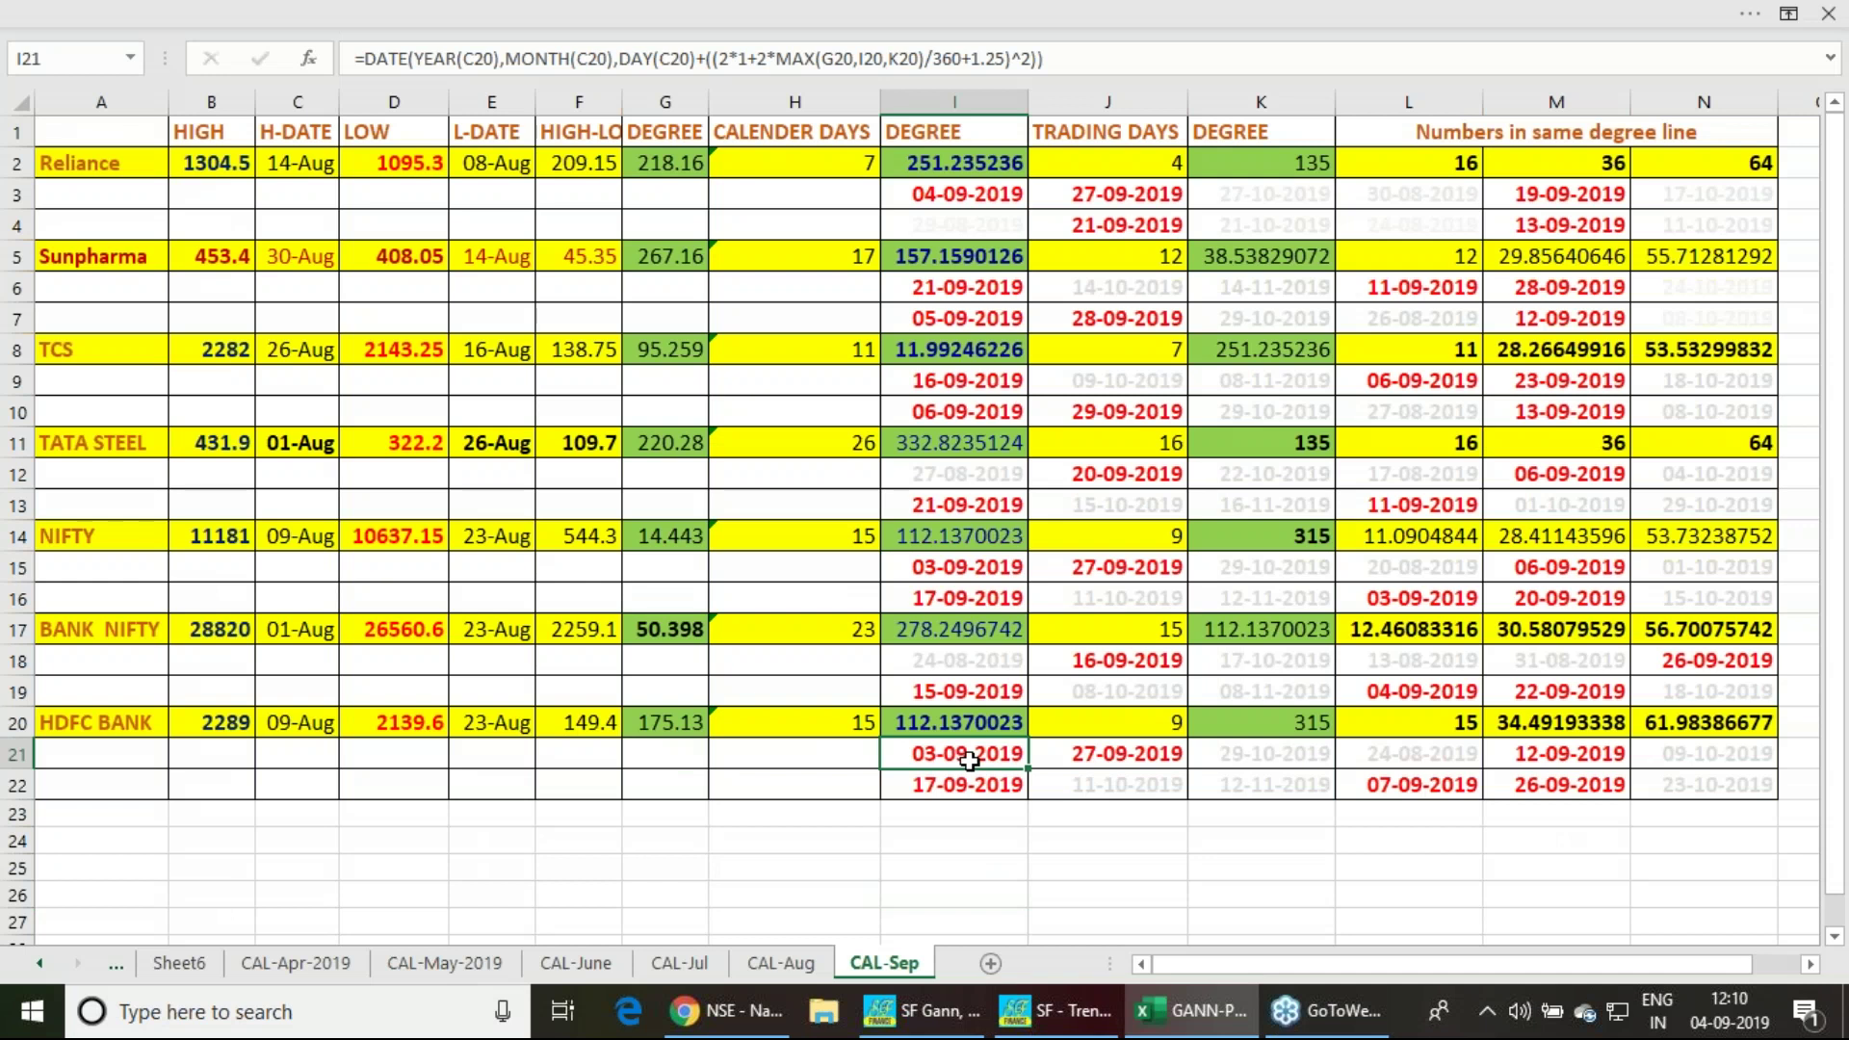
pyautogui.click(1398, 693)
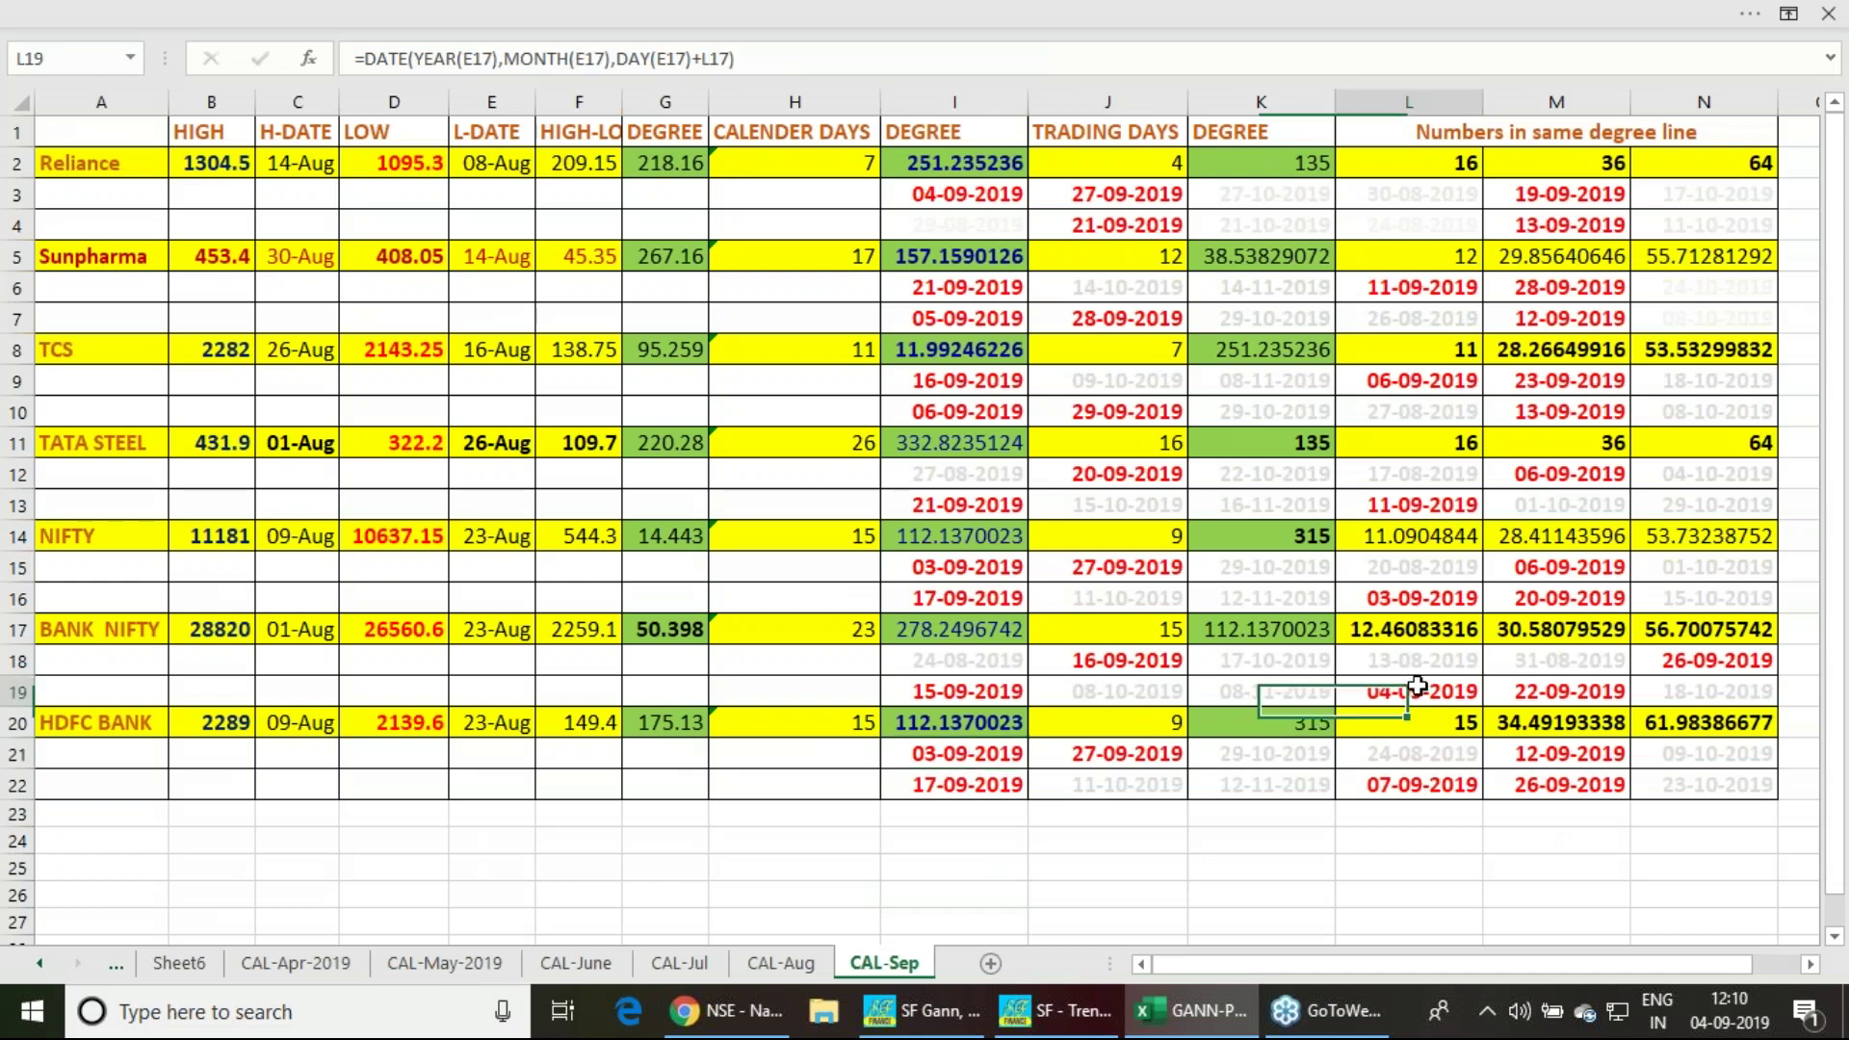
# Step: Back on the NSE page in Chrome, get the BANKNIFTY futures quote for the 26SEP2019 expiry and its 7-day historical data
pyautogui.click(724, 1010)
pyautogui.click(655, 321)
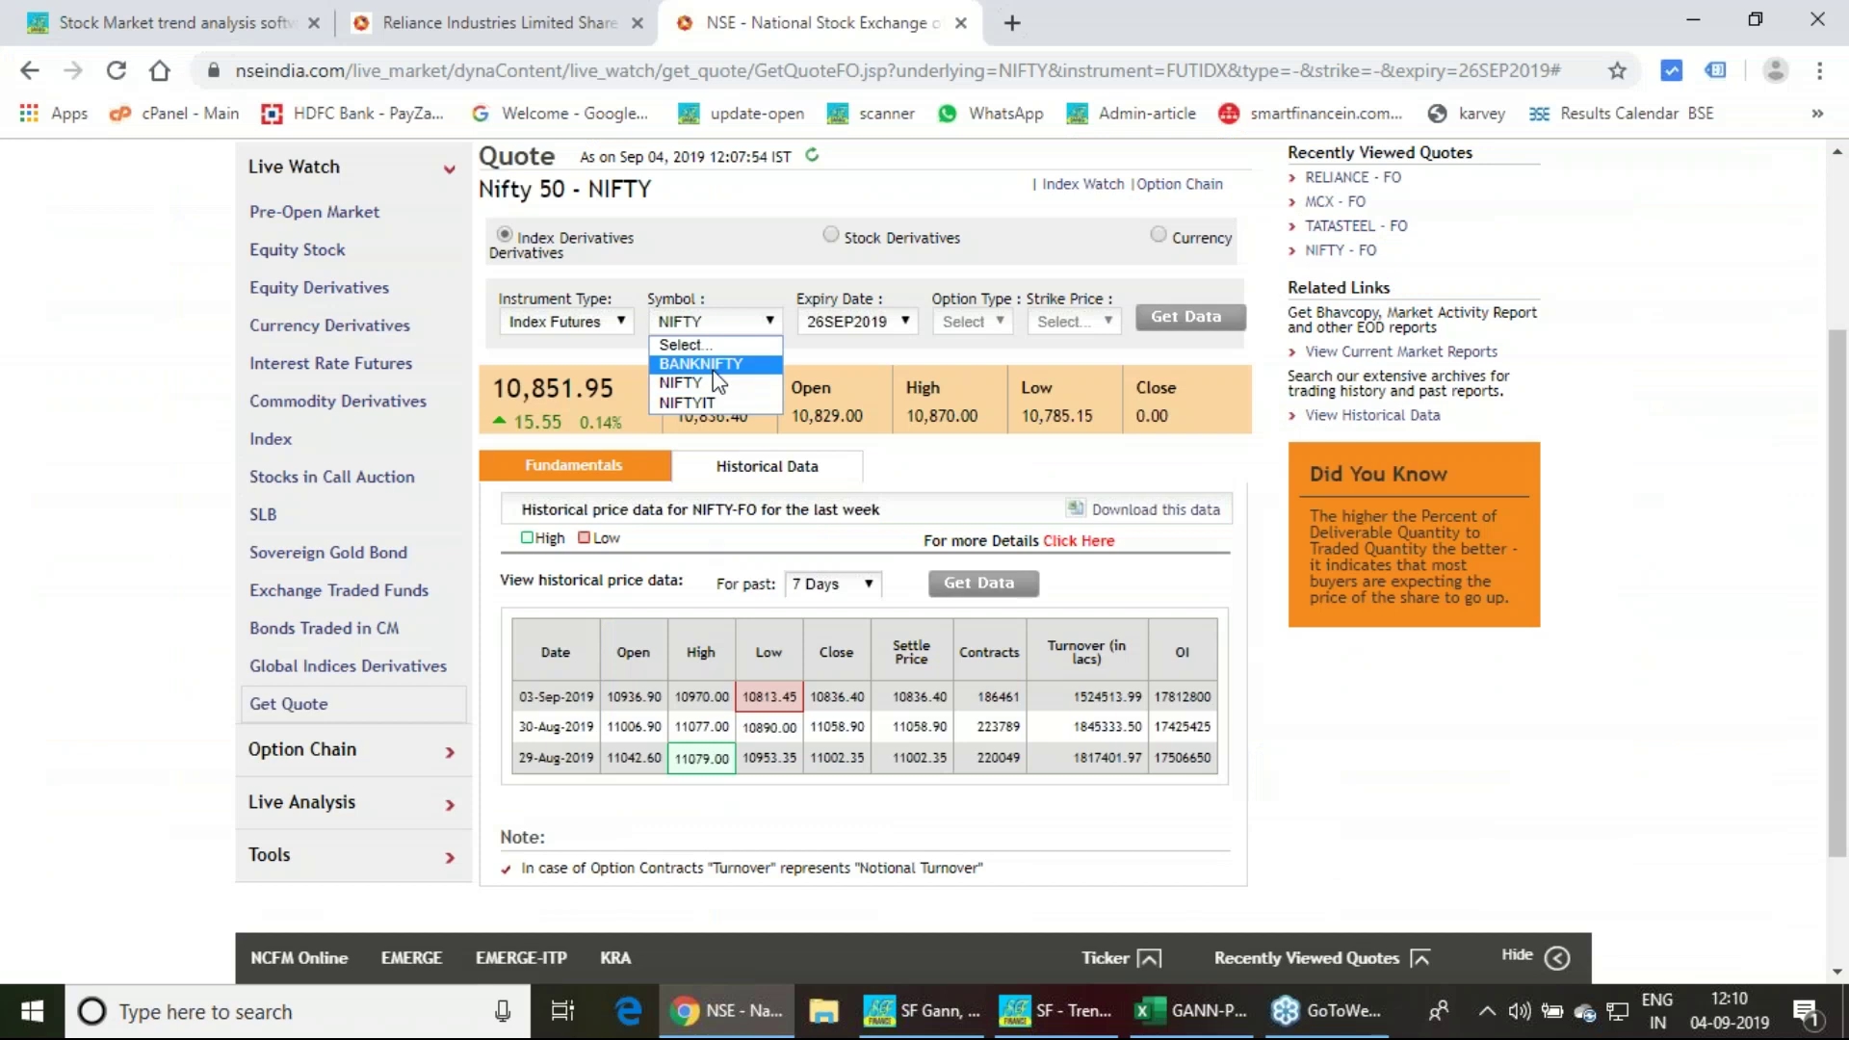
pyautogui.click(693, 363)
pyautogui.click(870, 323)
pyautogui.click(848, 363)
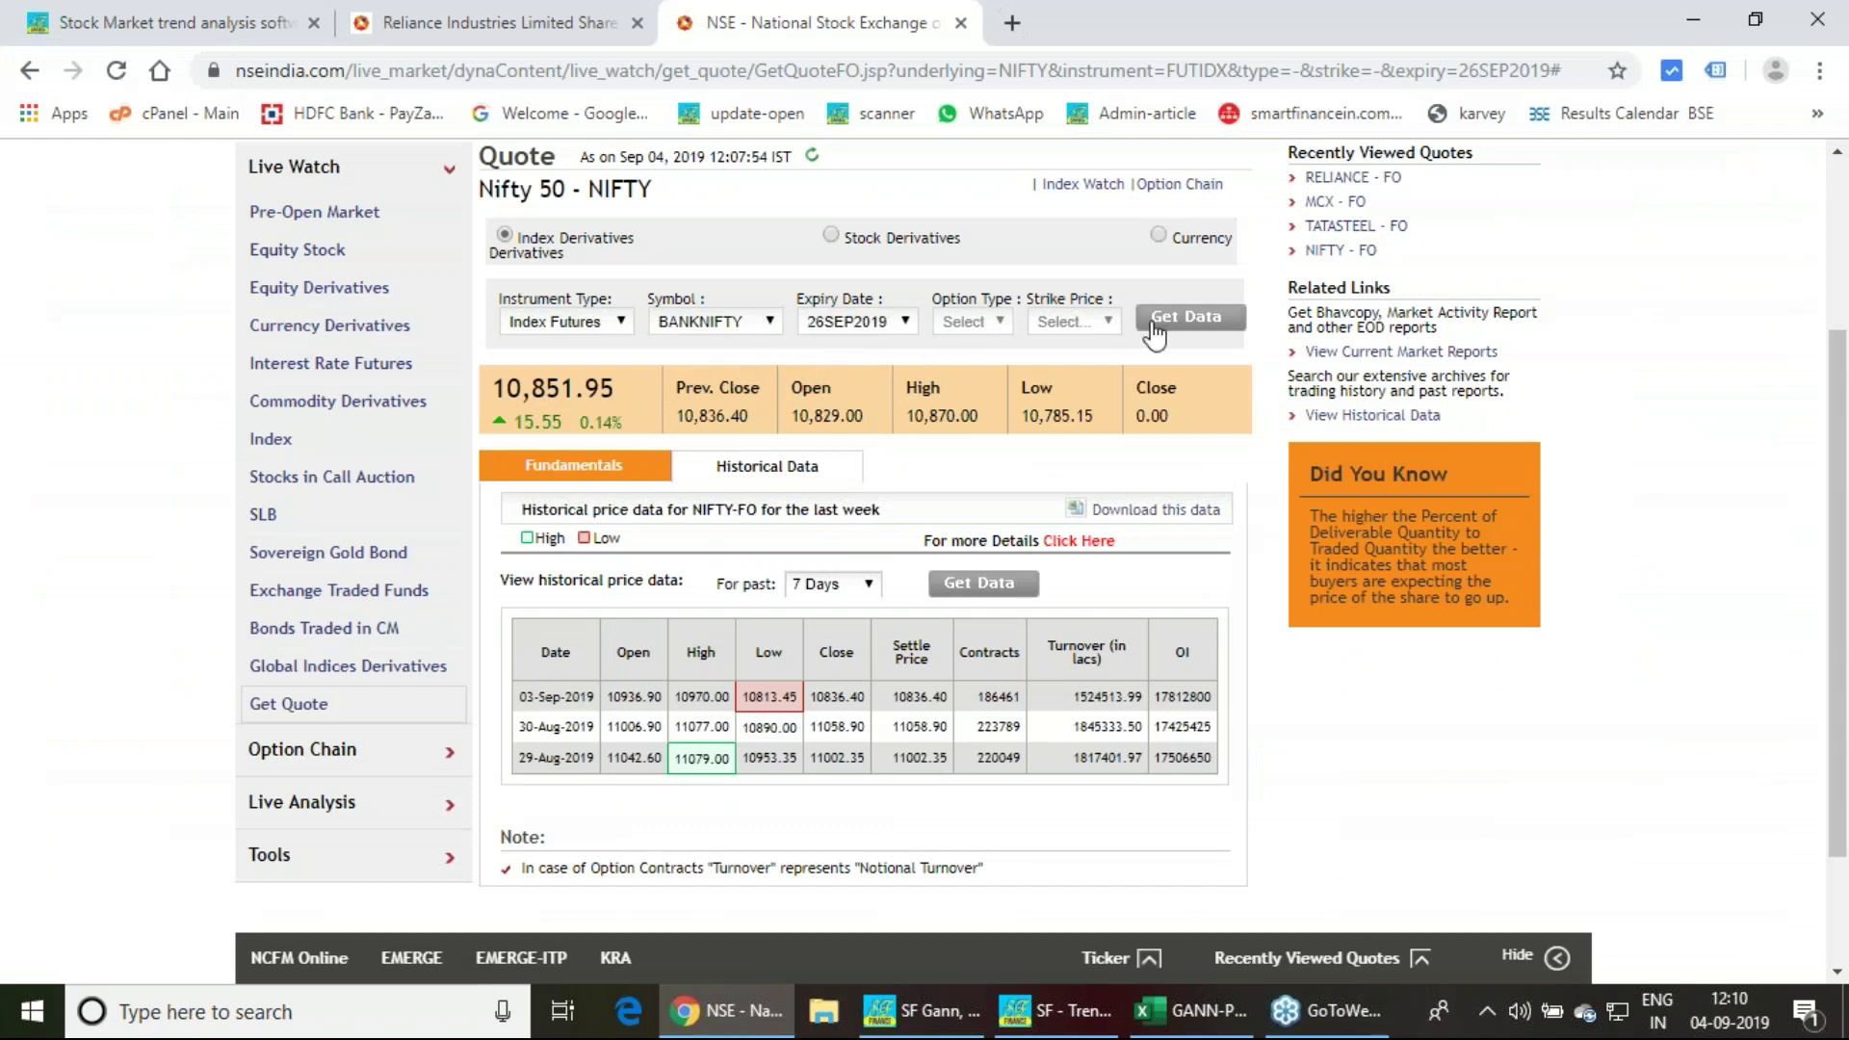
pyautogui.click(1166, 329)
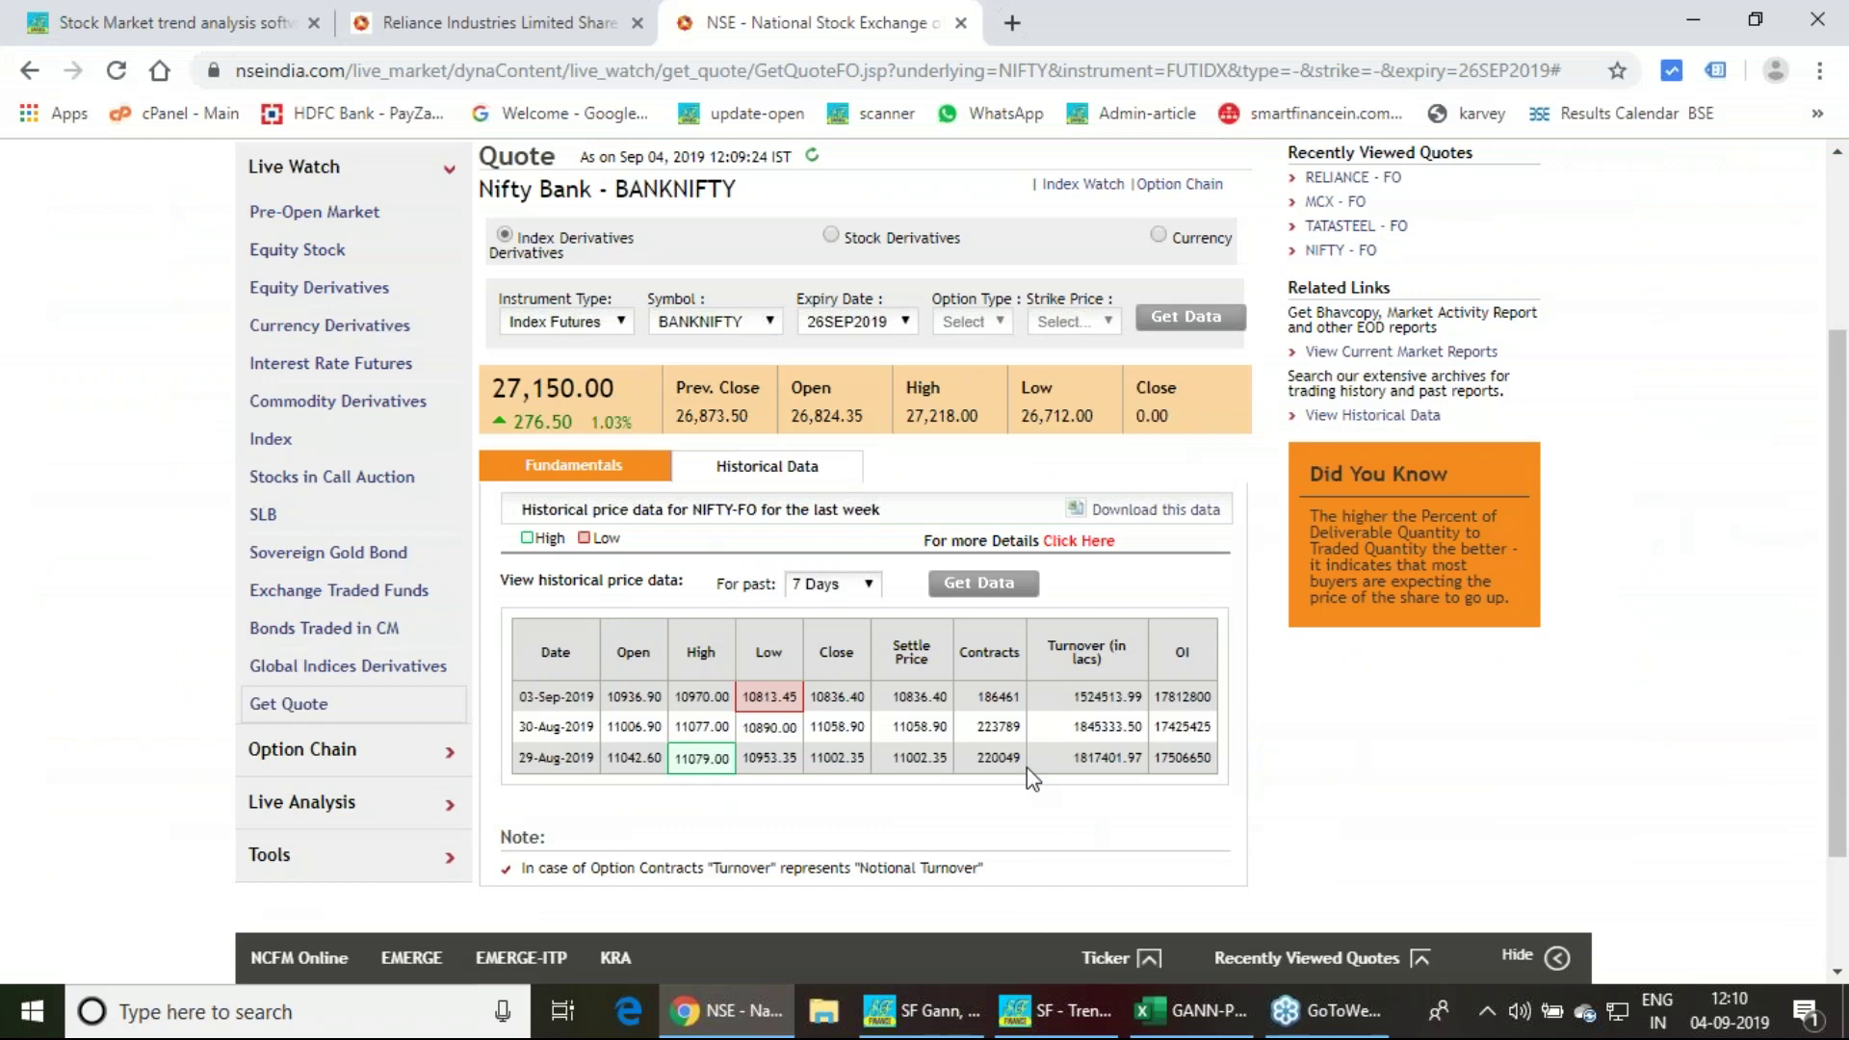
pyautogui.click(992, 589)
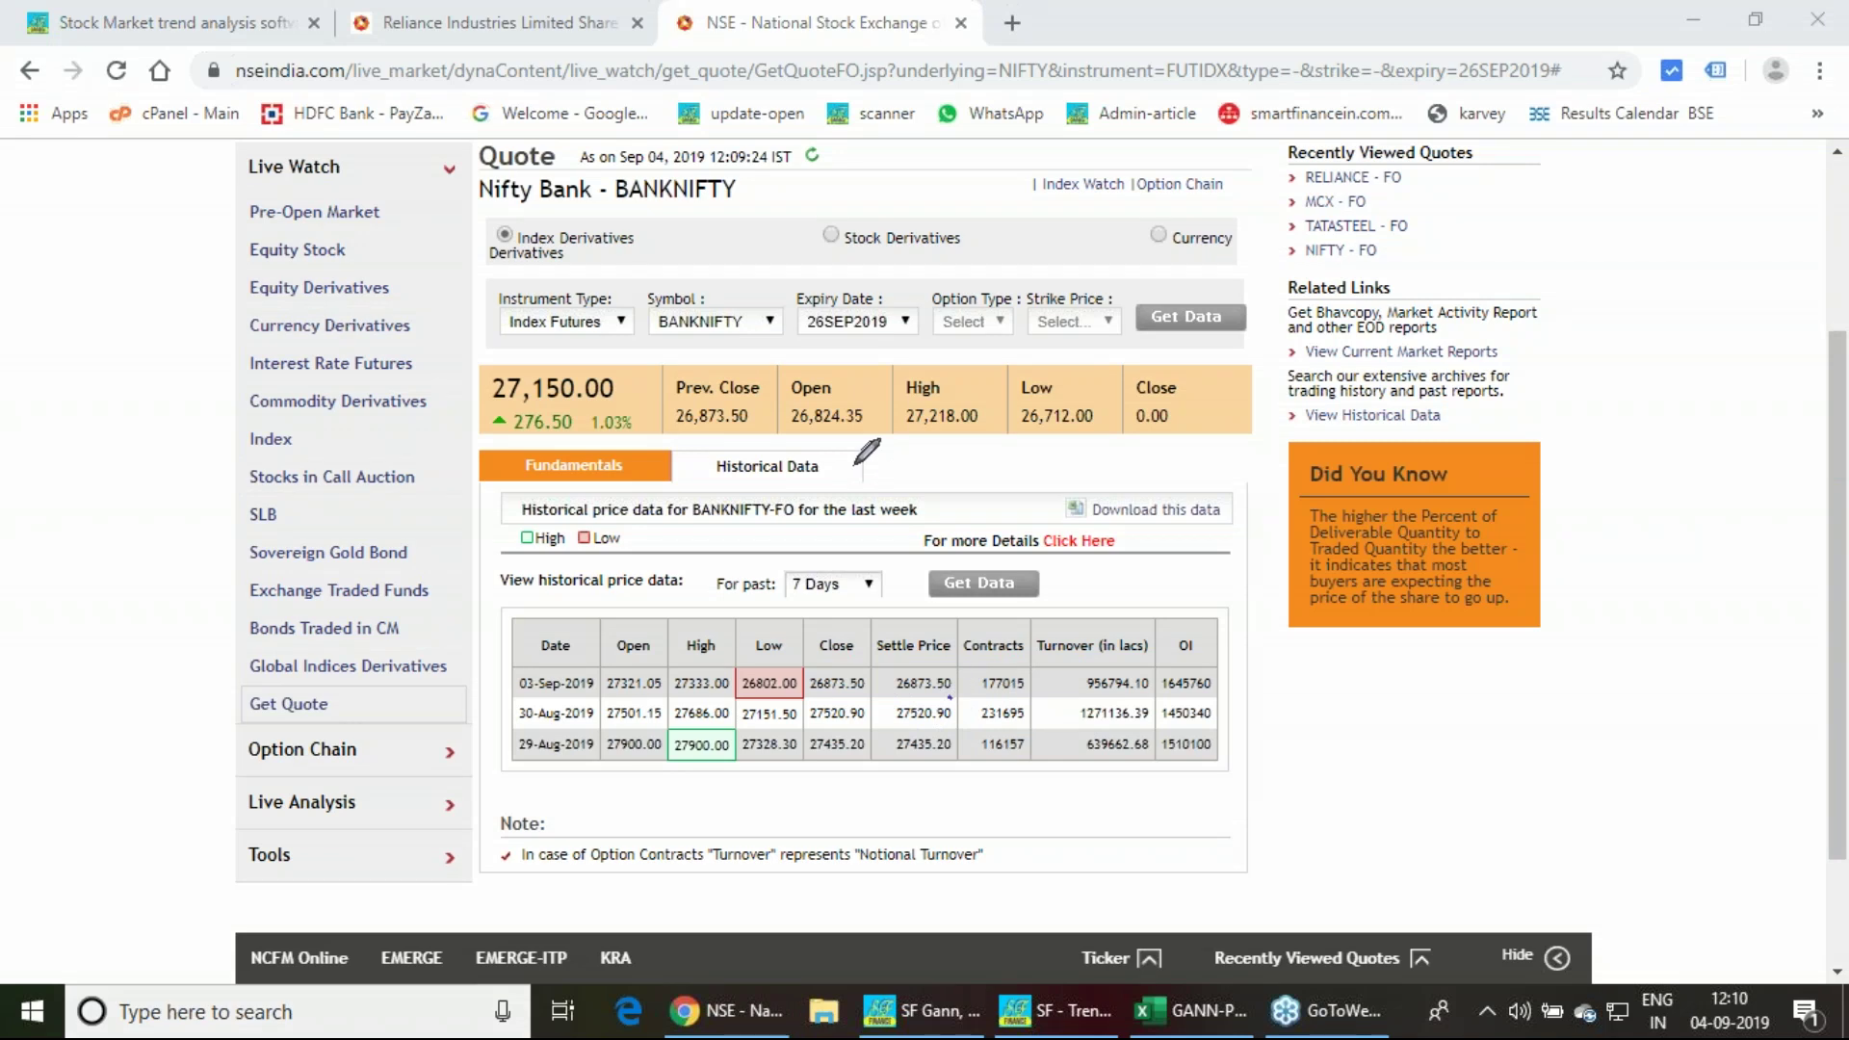
# Step: With the pen, underline the BANKNIFTY open price, tick the symbol and write "+ve" near the low price and beside the related links
pyautogui.moveTo(840, 437); pyautogui.dragTo(825, 438)
pyautogui.moveTo(622, 367); pyautogui.dragTo(669, 327)
pyautogui.moveTo(1072, 433)
pyautogui.mouseDown()
pyautogui.moveTo(1072, 459)
pyautogui.moveTo(1141, 434)
pyautogui.mouseUp()
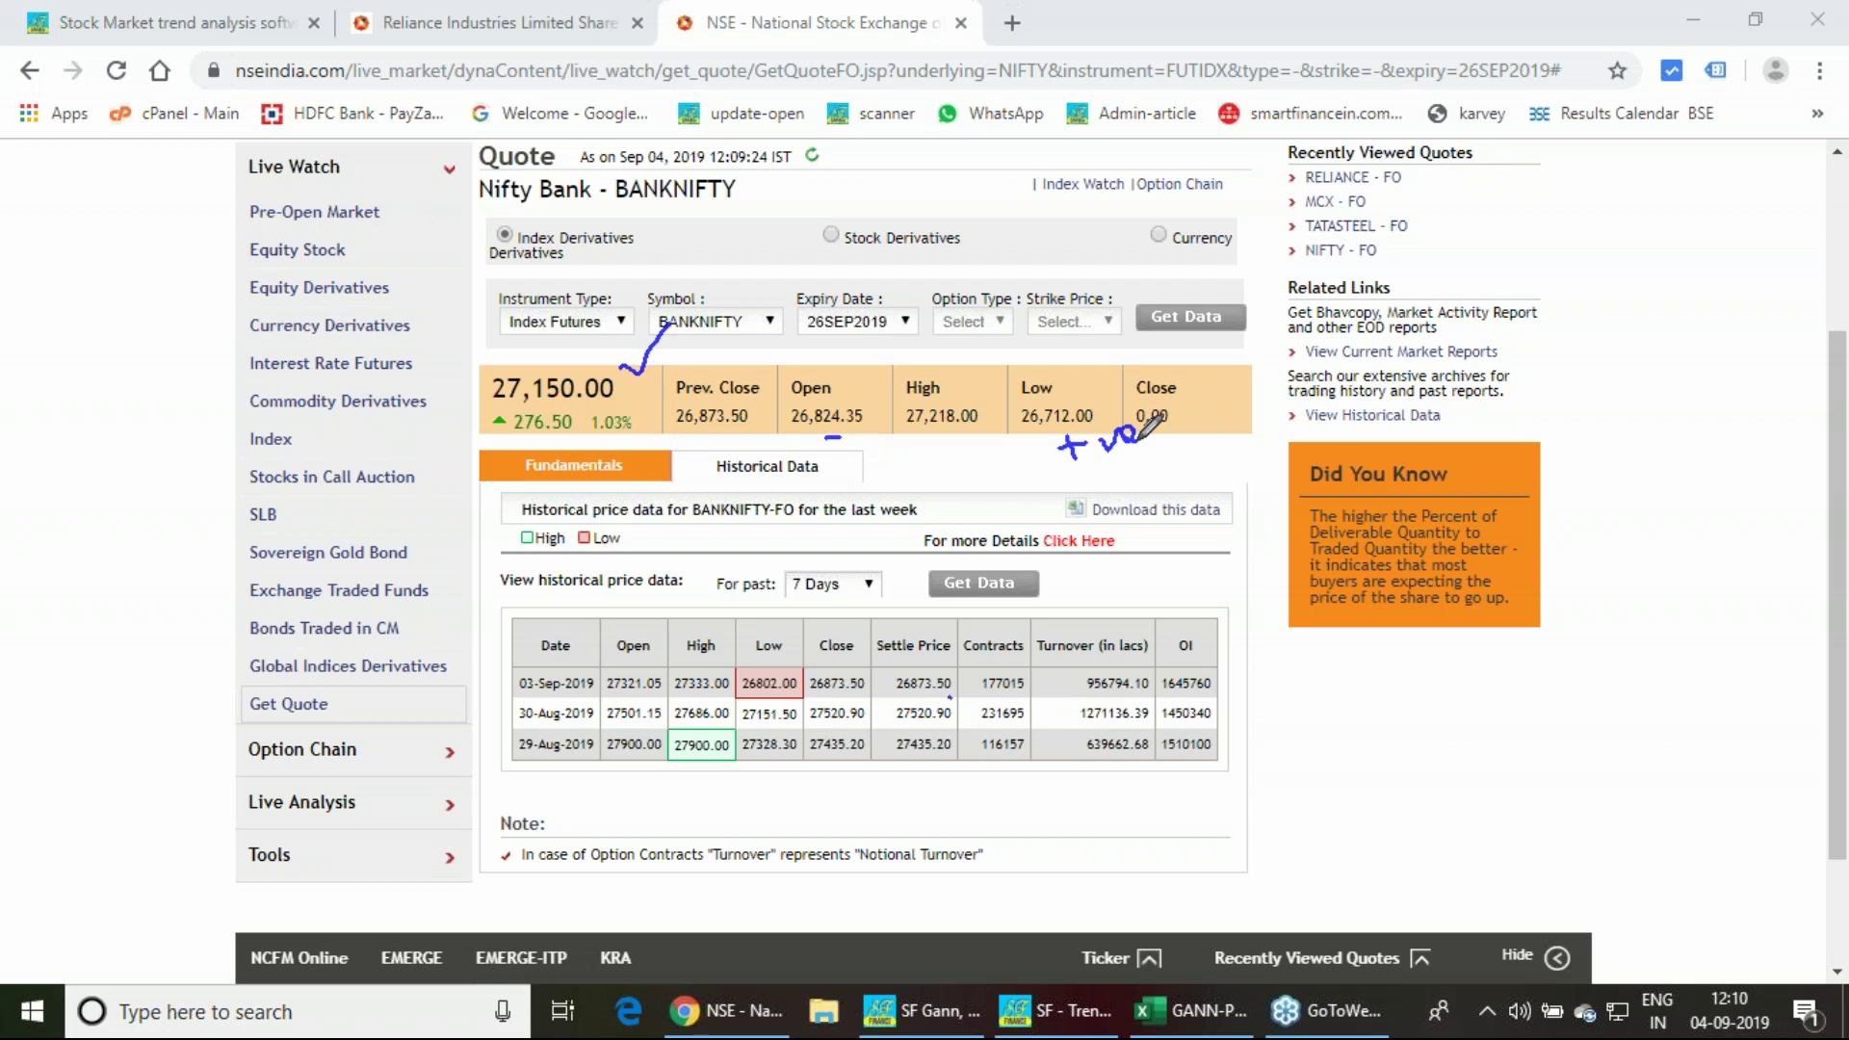
pyautogui.moveTo(1547, 324)
pyautogui.mouseDown()
pyautogui.moveTo(1594, 310)
pyautogui.moveTo(1577, 344)
pyautogui.moveTo(1654, 275)
pyautogui.moveTo(1676, 306)
pyautogui.mouseUp()
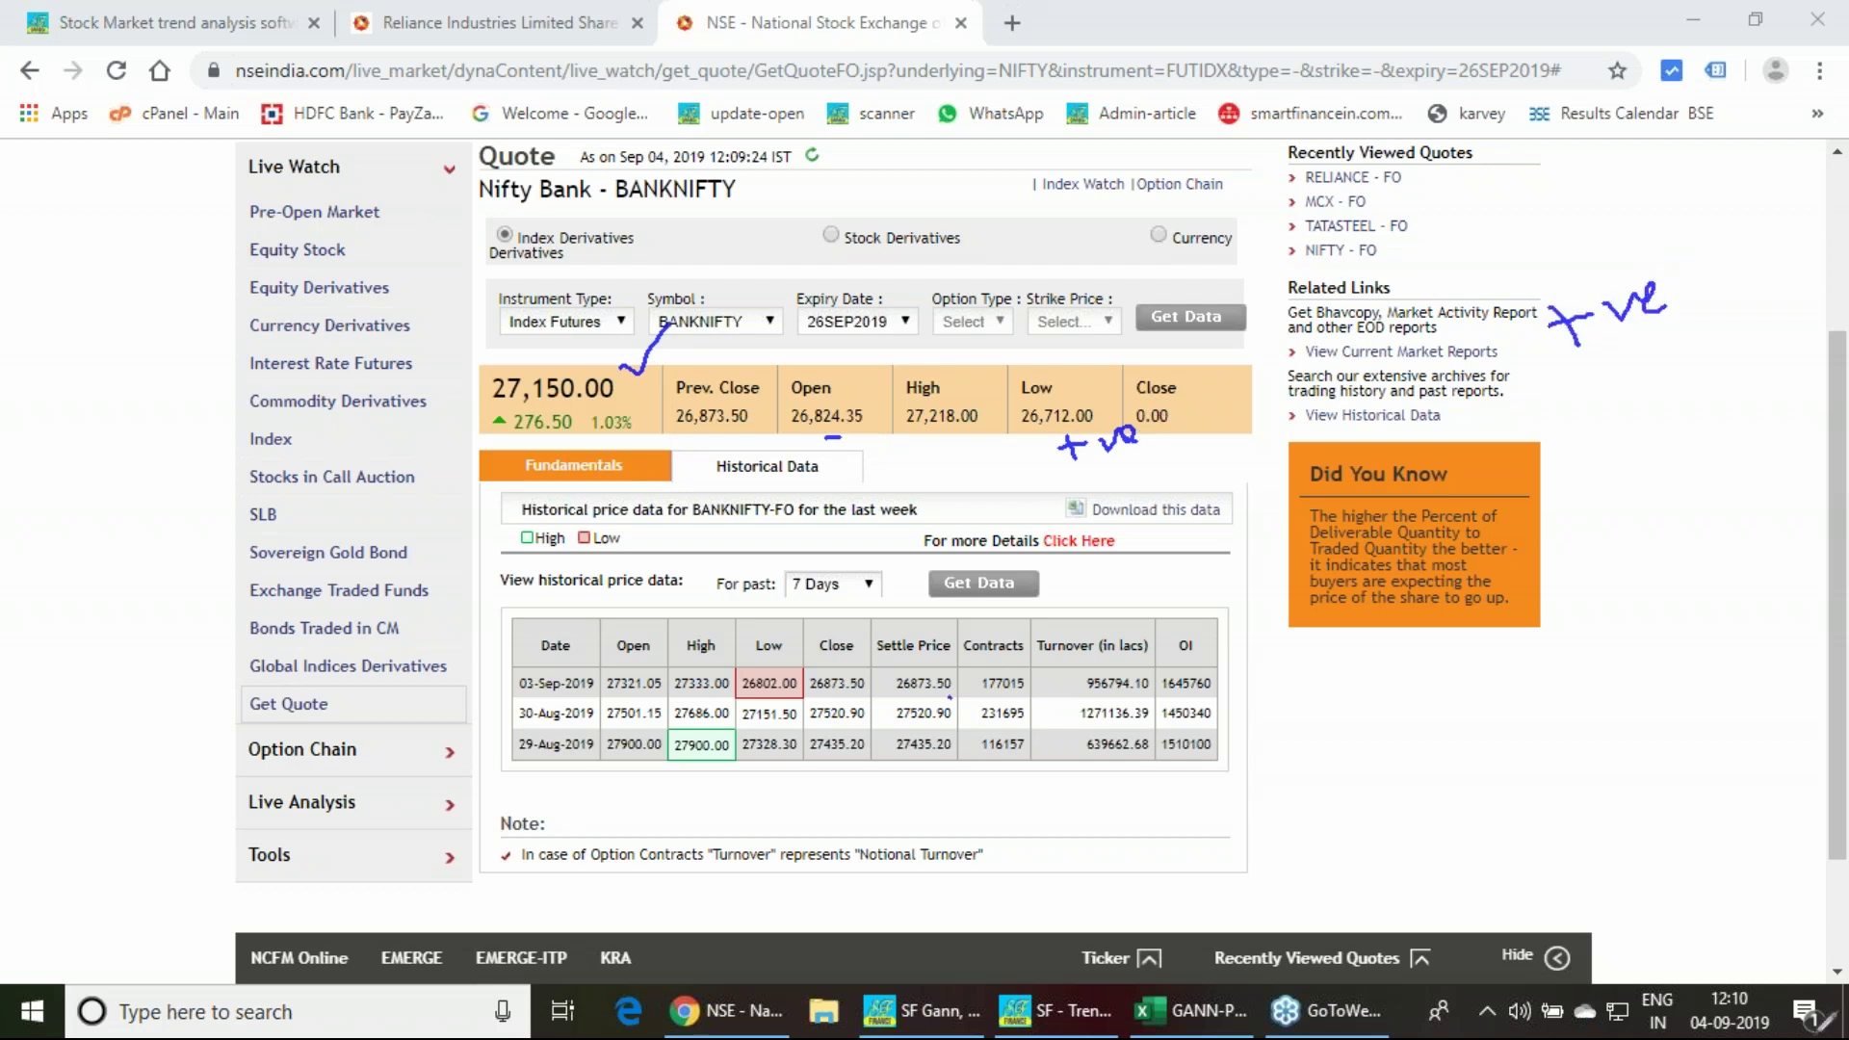
# Step: Clear the pen marks from the BANKNIFTY quote page, tick the symbol with the pen and return to normal non-drawing mode
pyautogui.click(1719, 593)
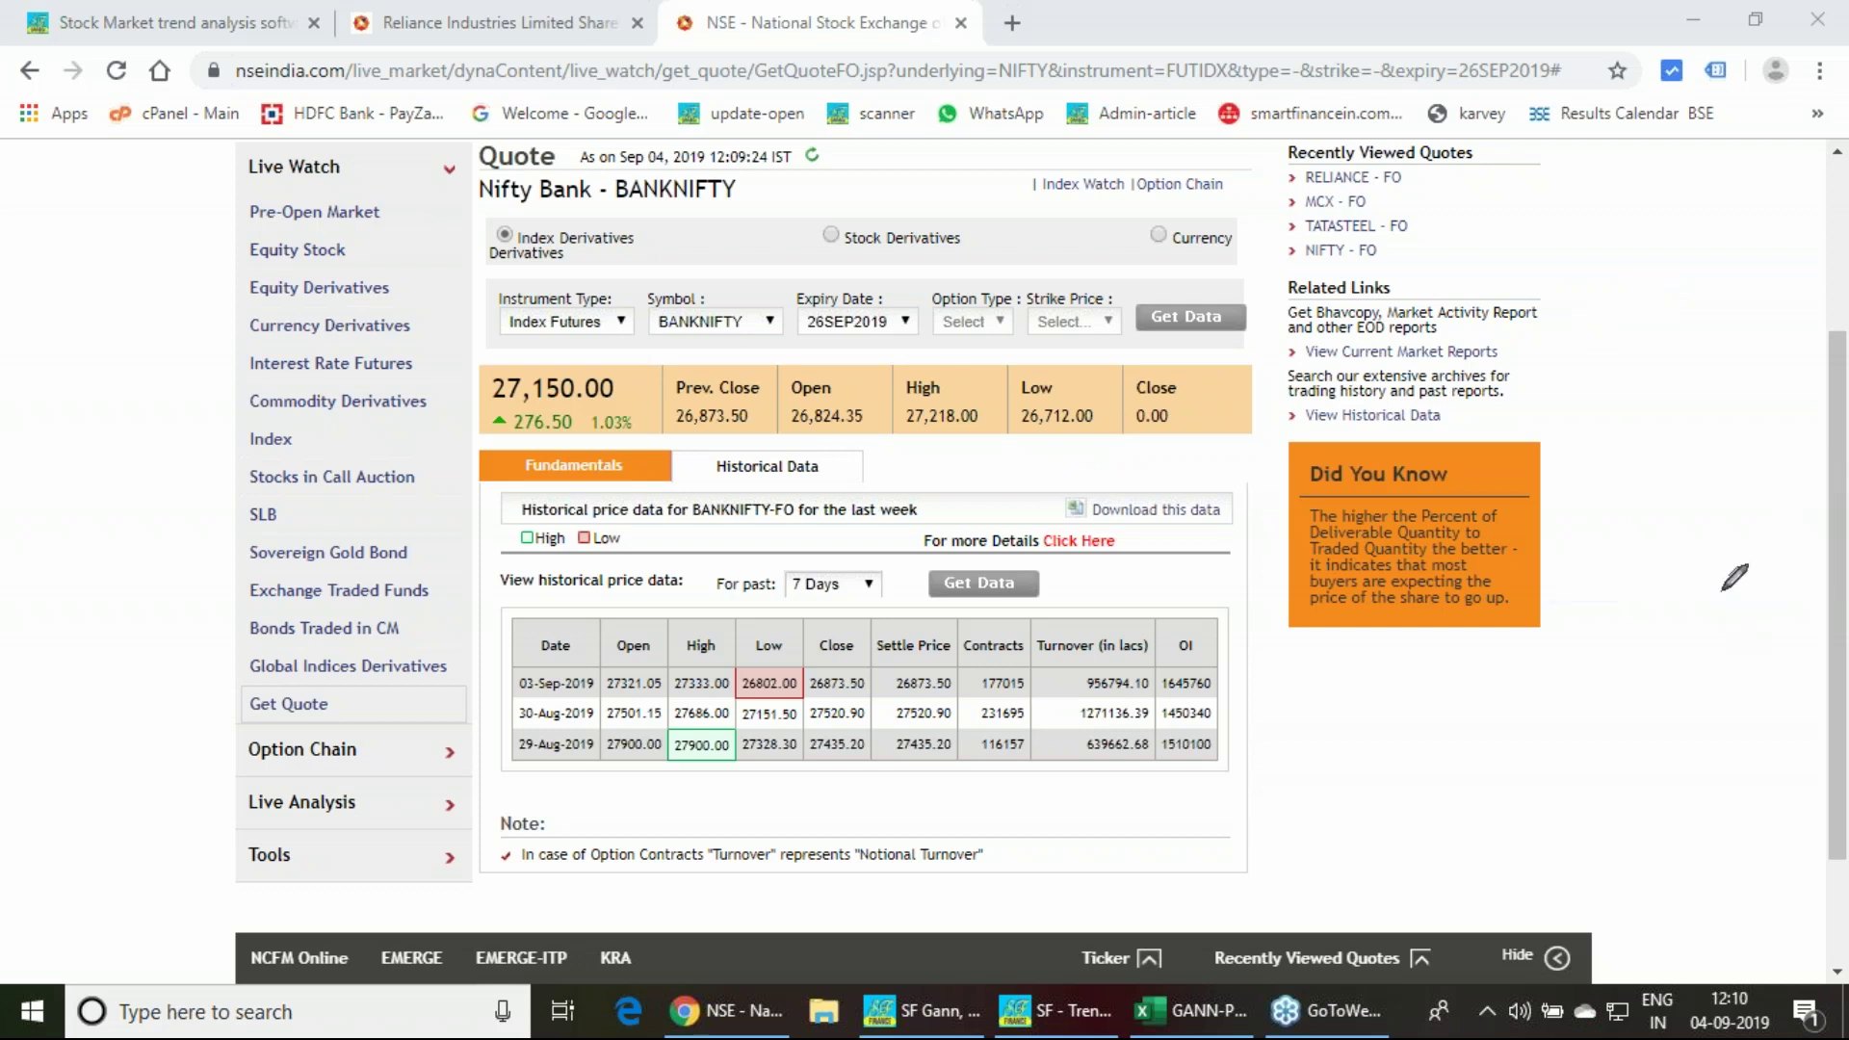
pyautogui.moveTo(636, 358); pyautogui.dragTo(692, 308)
pyautogui.click(1823, 396)
pyautogui.click(1785, 438)
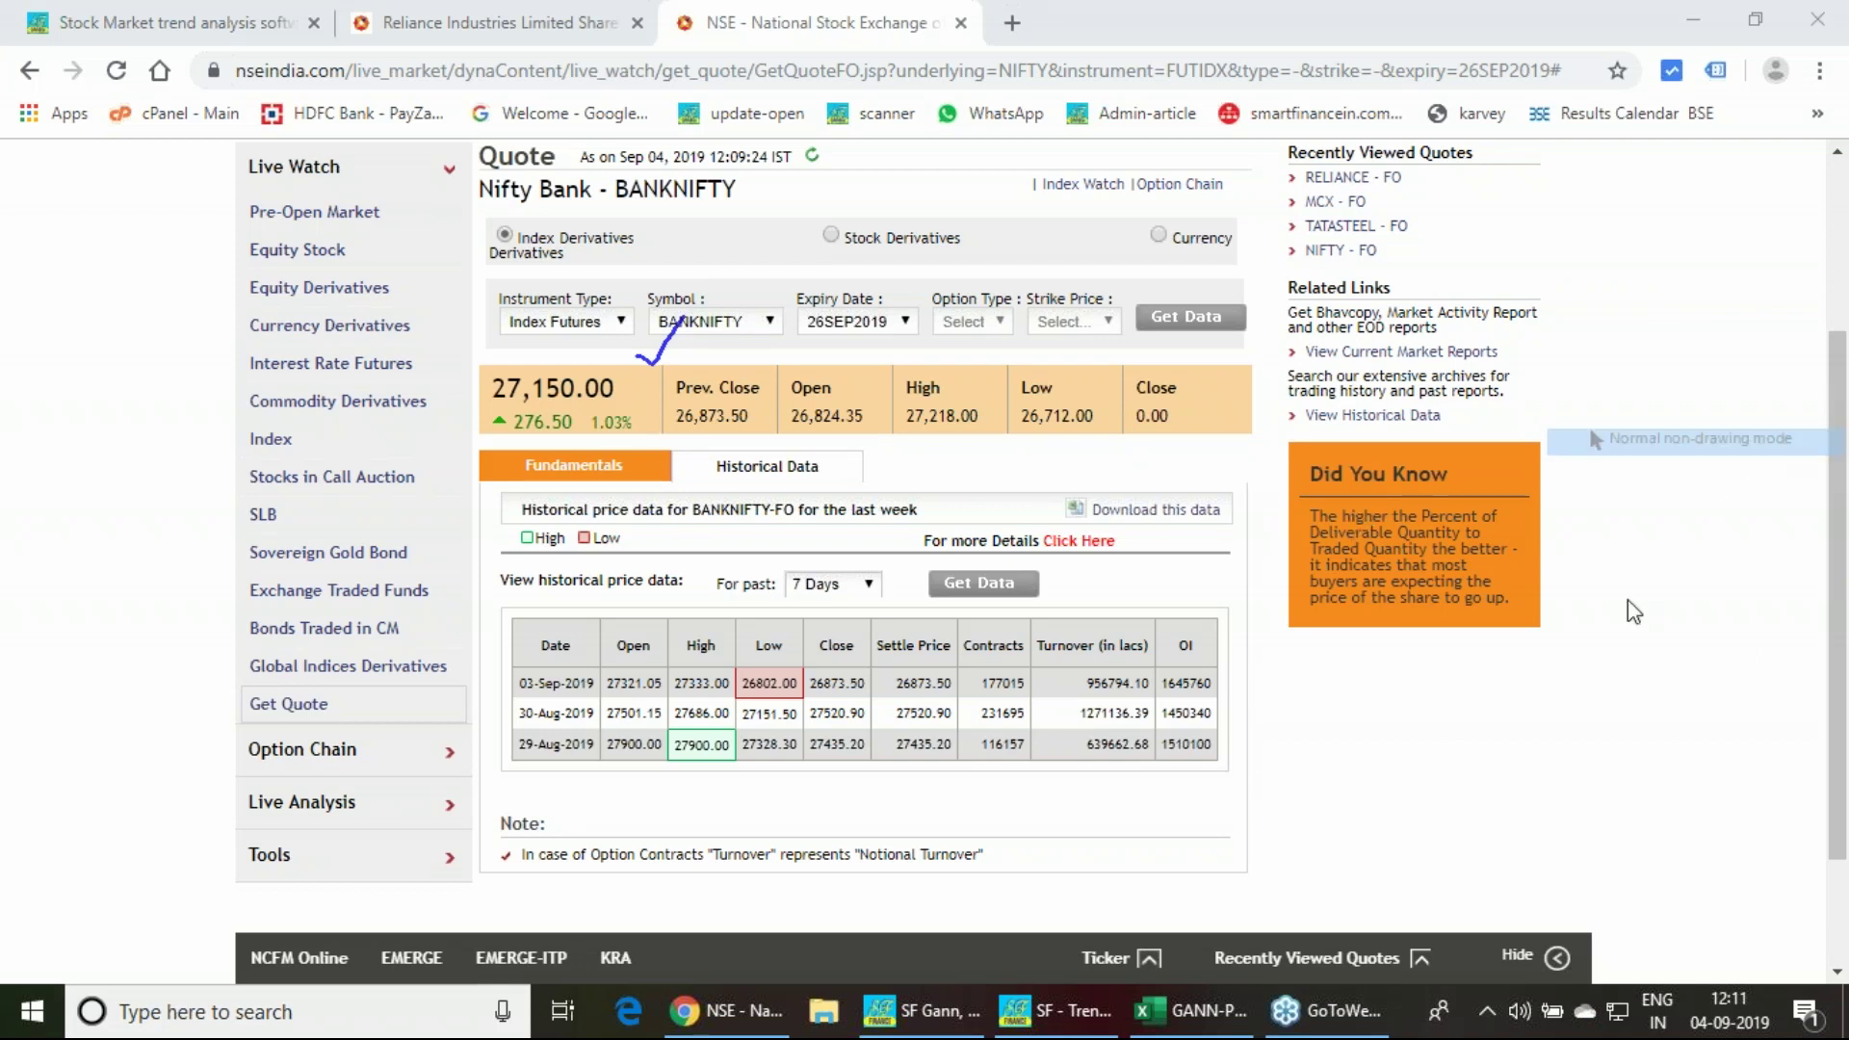
# Step: Return to the CAL-Sep sheet in Excel and inspect HDFC BANK's 03-09-2019, Sunpharma's 05-09-2019, and the 06-09-2019 cells of TCS, TATA STEEL and NIFTY
pyautogui.click(1206, 1028)
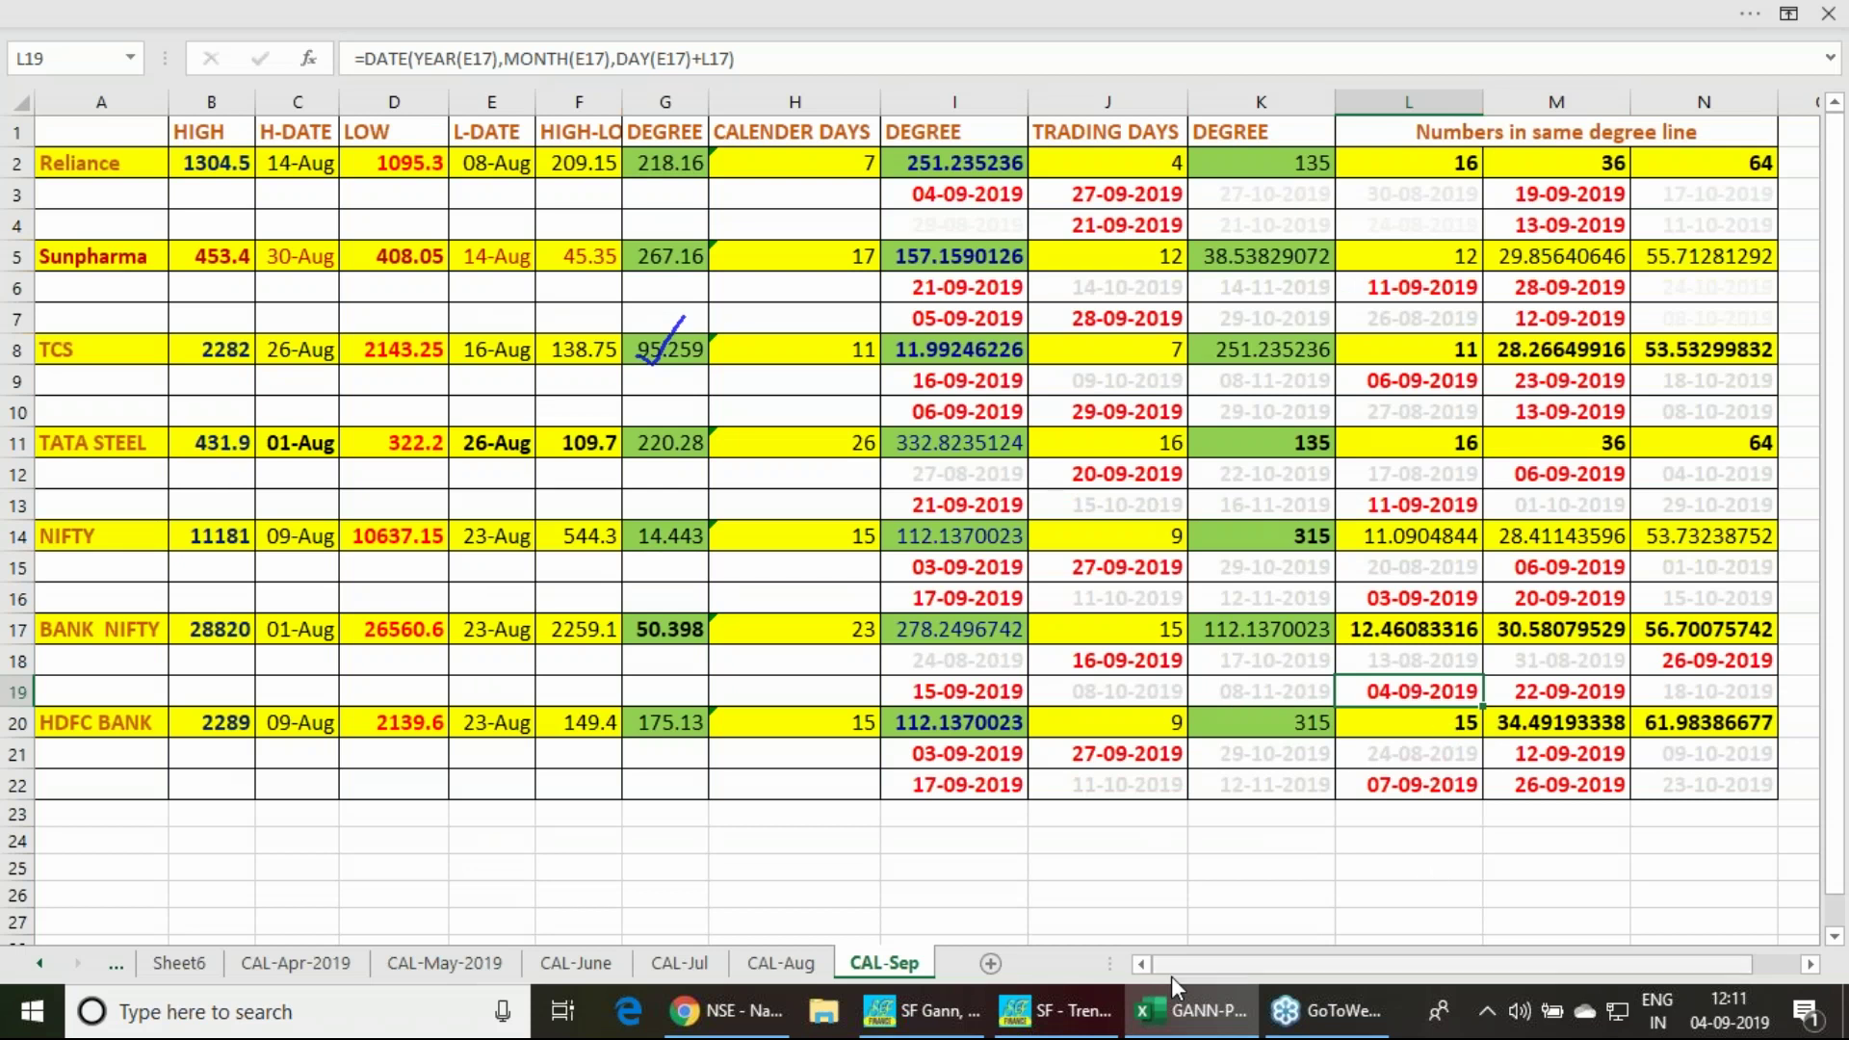
pyautogui.click(964, 753)
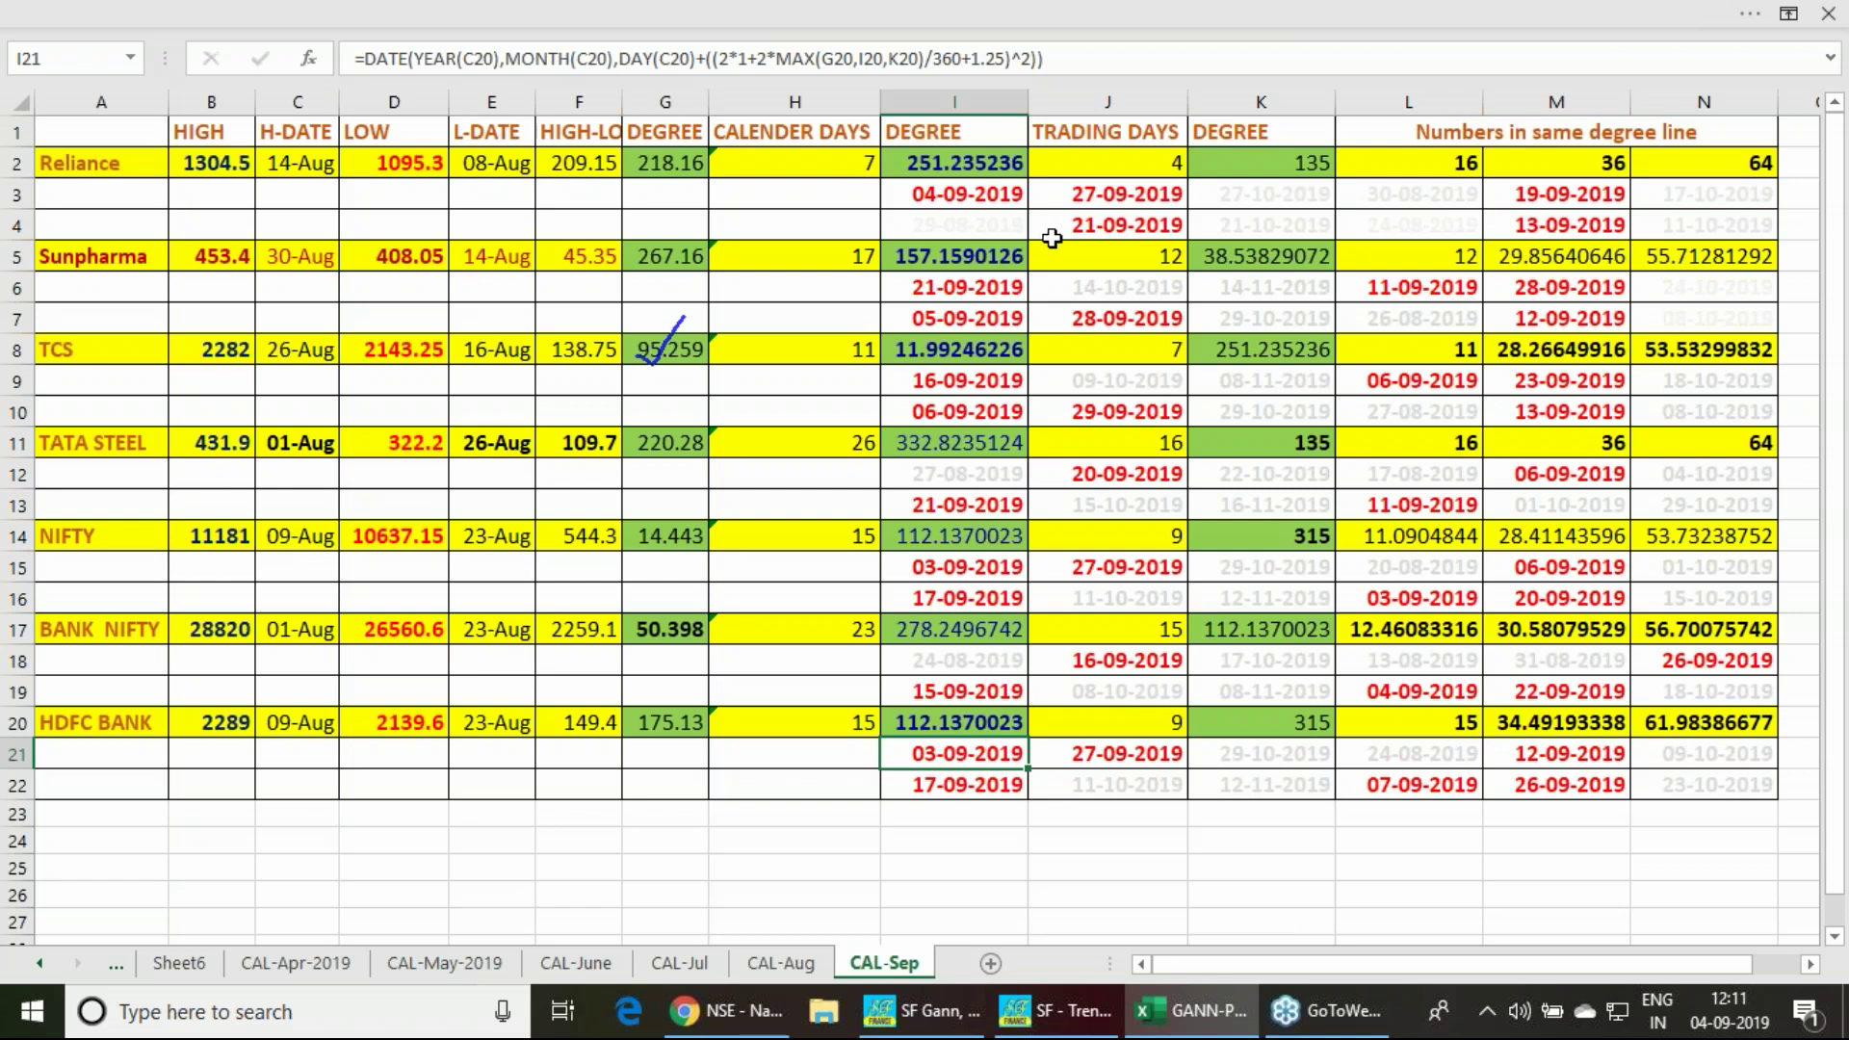
pyautogui.click(992, 318)
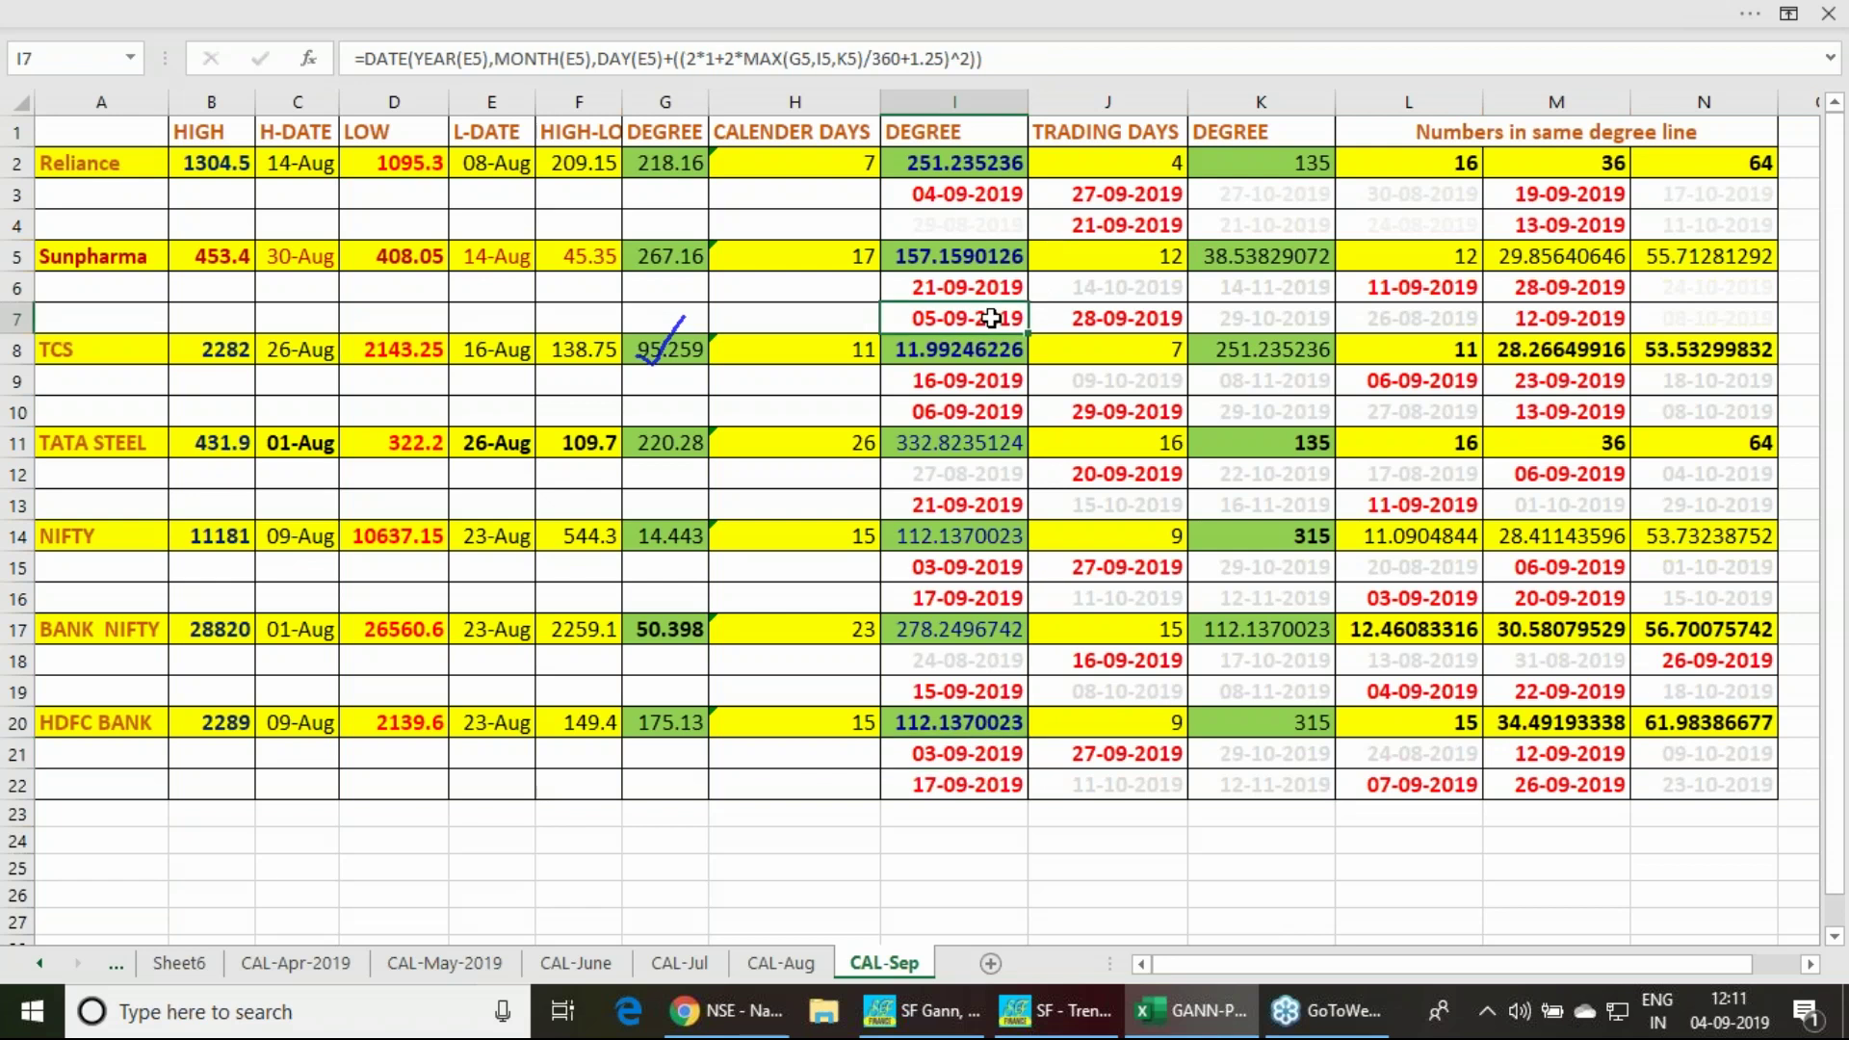
pyautogui.click(982, 414)
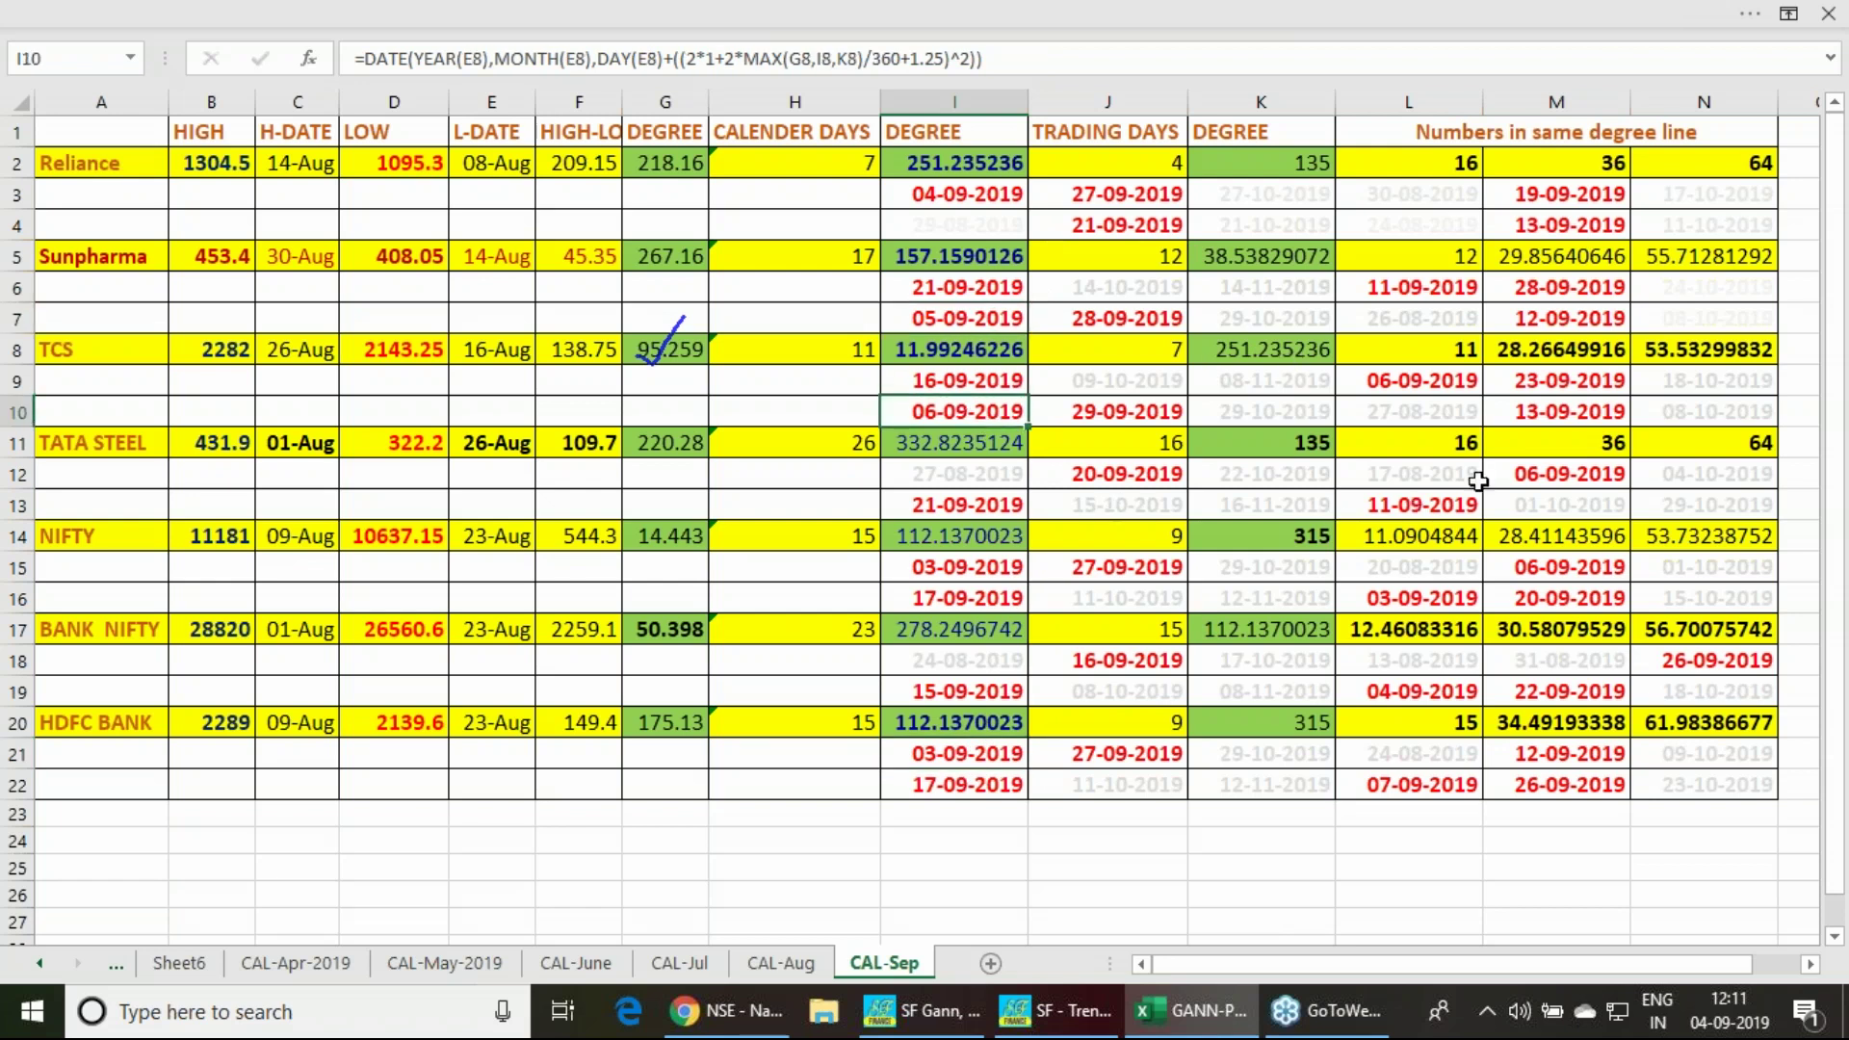
pyautogui.click(1567, 483)
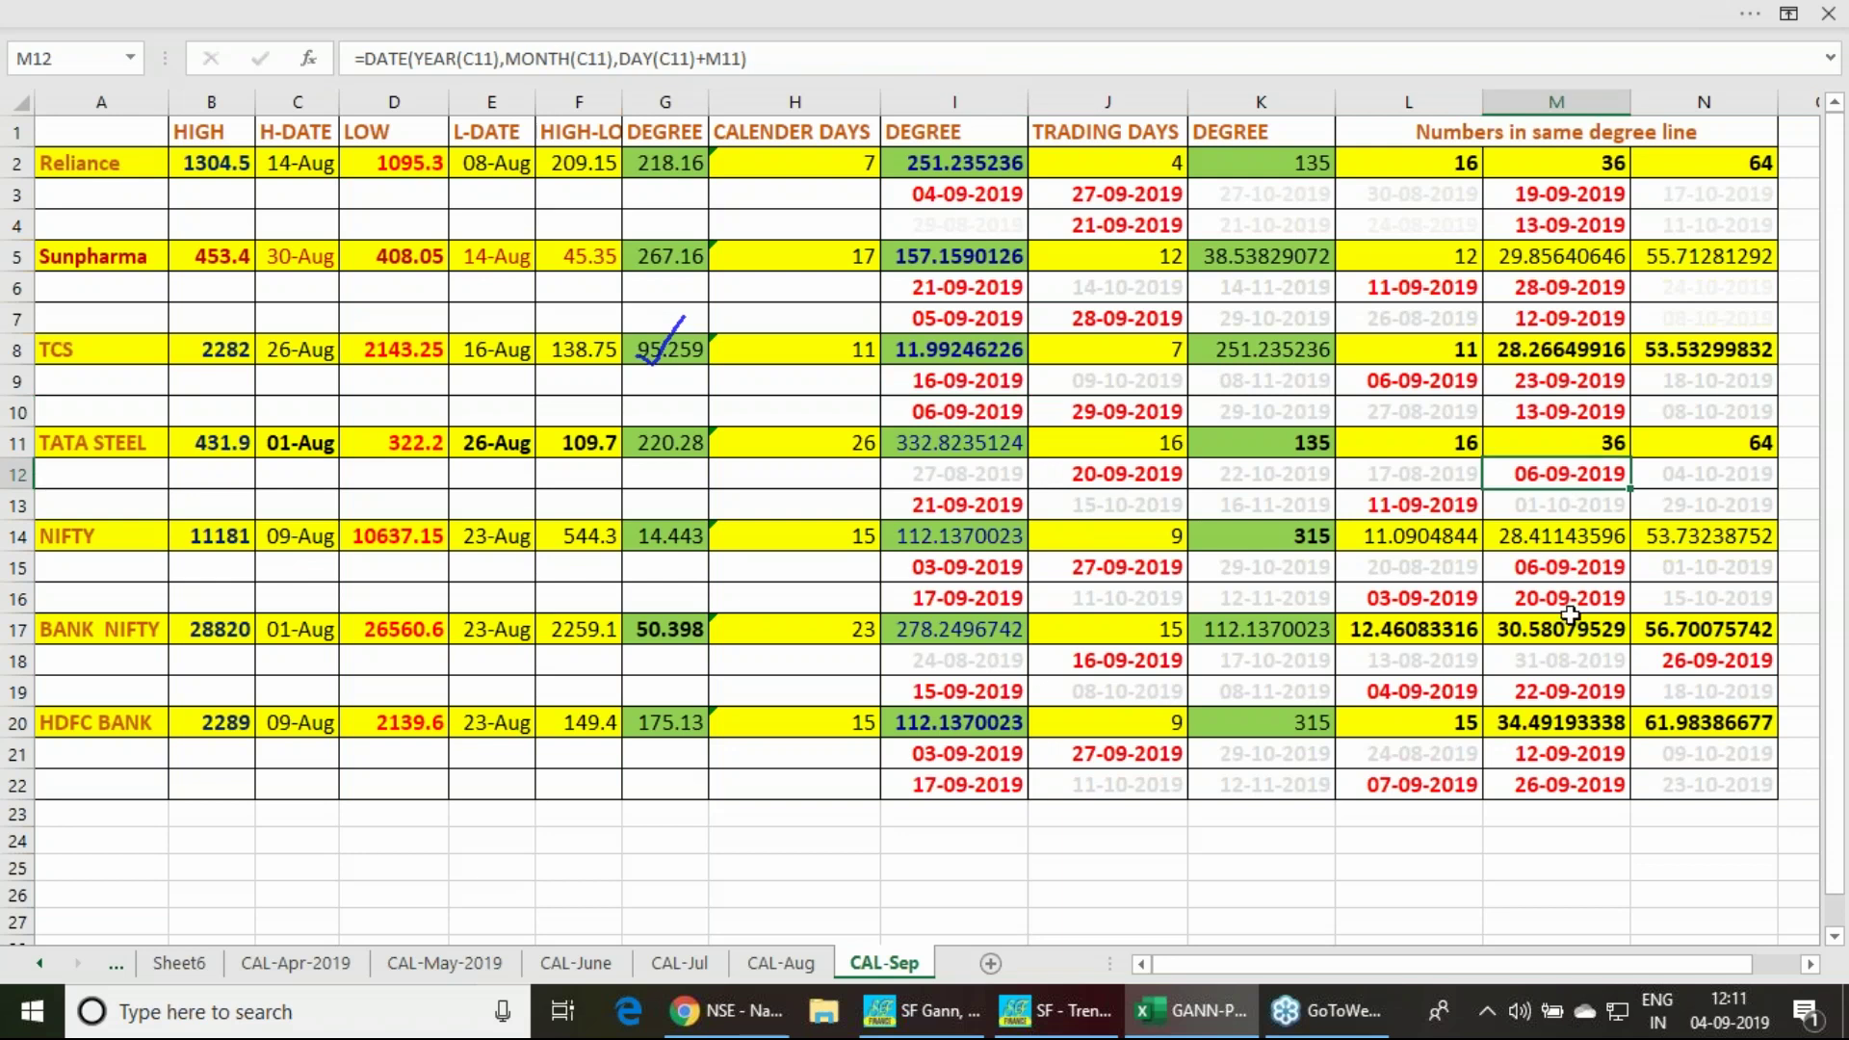
pyautogui.click(1557, 566)
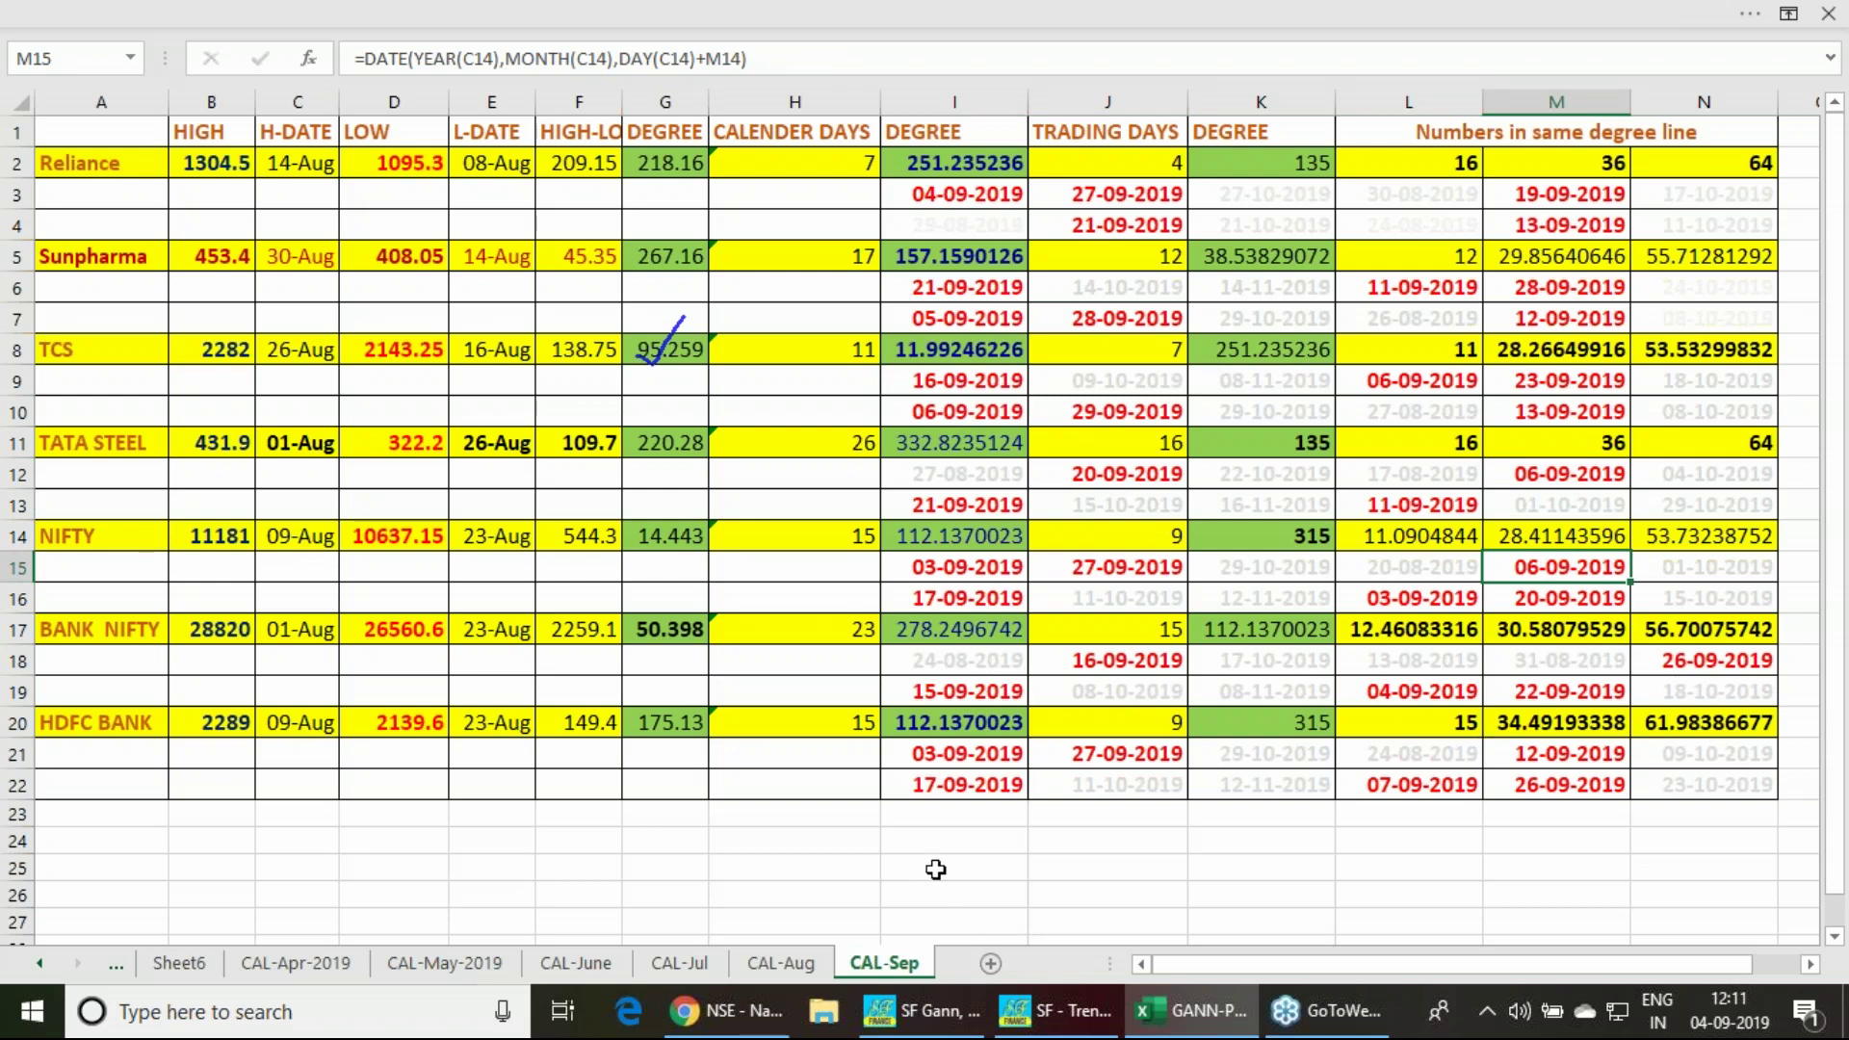
# Step: Write a "5" with the pen in the empty rows below HDFC BANK, then clear all pen marks from the screen
pyautogui.click(1832, 398)
pyautogui.click(1663, 467)
pyautogui.moveTo(527, 821)
pyautogui.mouseDown()
pyautogui.moveTo(538, 852)
pyautogui.moveTo(547, 818)
pyautogui.mouseUp()
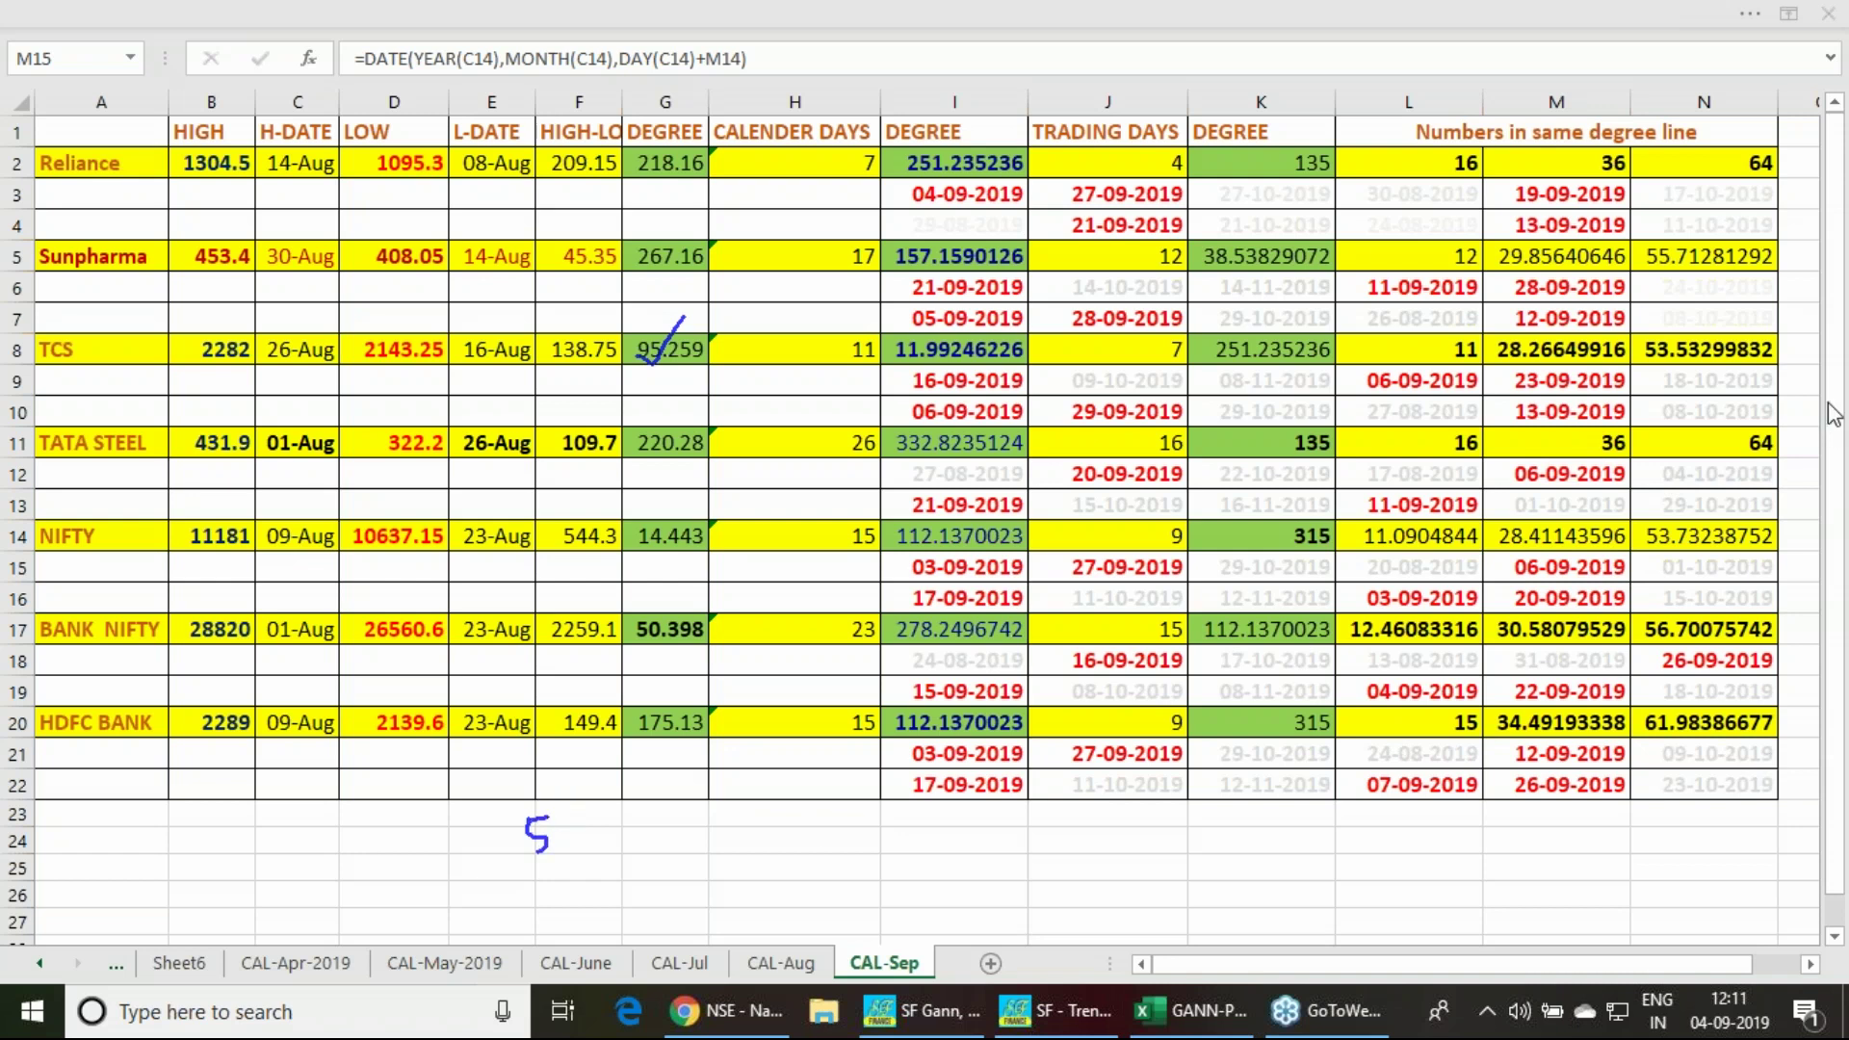
pyautogui.click(1696, 585)
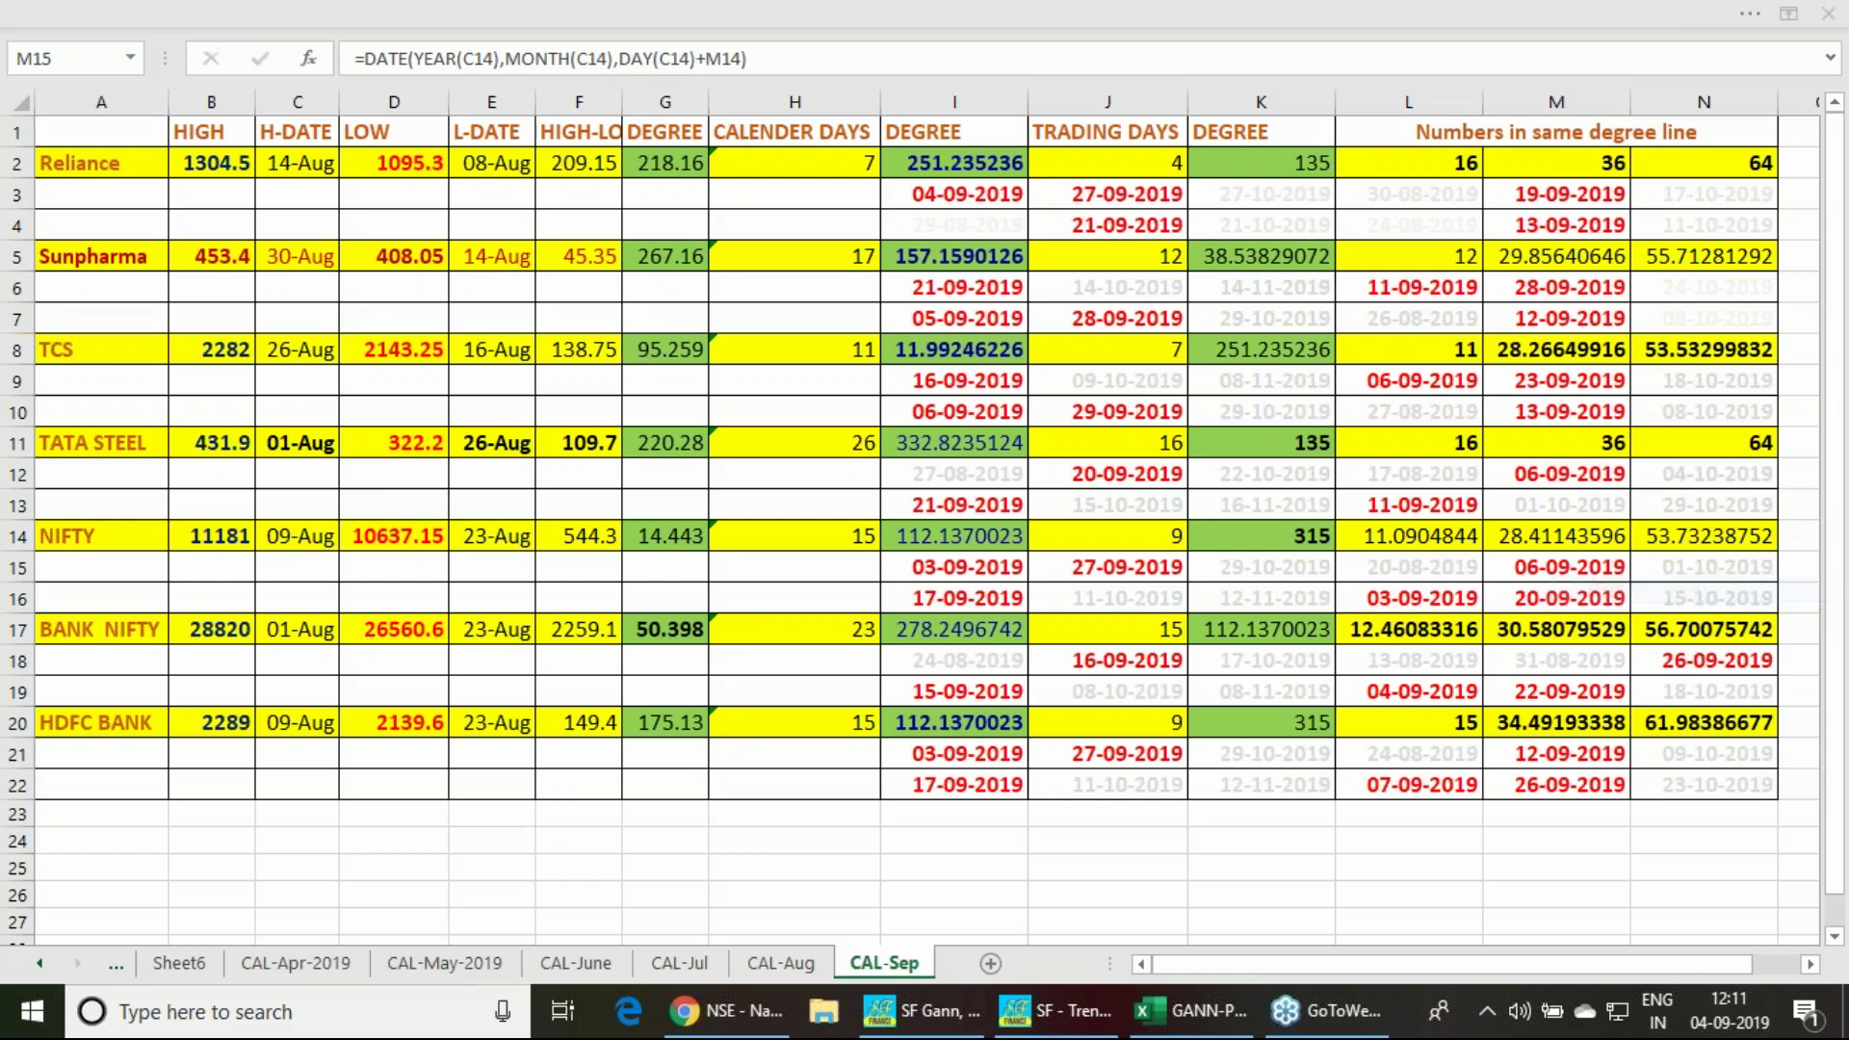